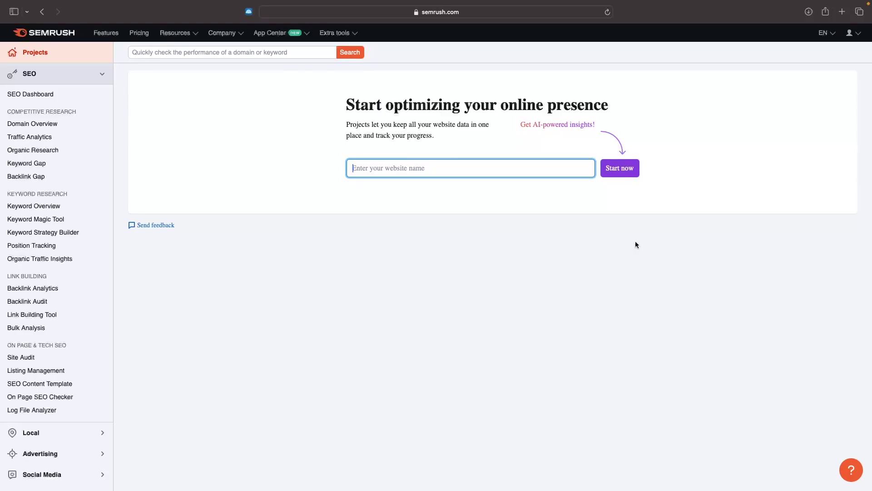
# Step: Expand the .Trends tools in the sidebar and open their Get Started page
pyautogui.scroll(-5, 42, 274)
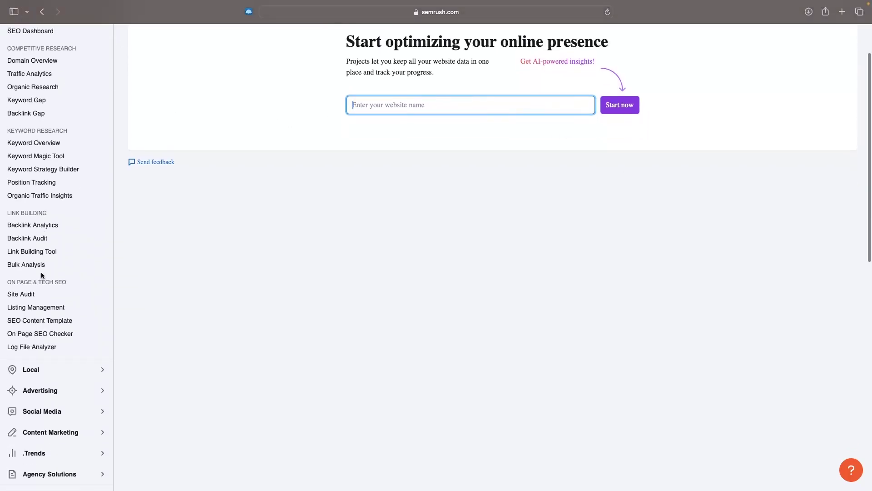
pyautogui.scroll(-2, 41, 272)
pyautogui.scroll(5, 125, 267)
pyautogui.scroll(-5, 84, 247)
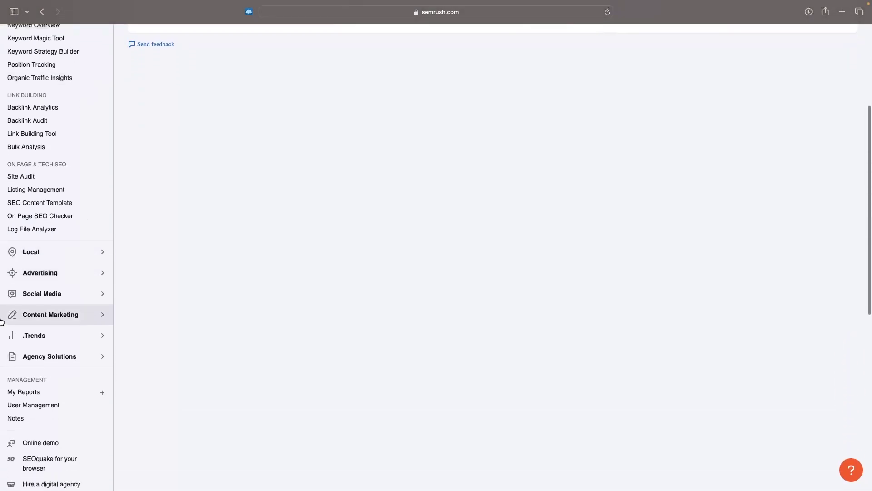
pyautogui.click(39, 336)
pyautogui.scroll(5, 152, 283)
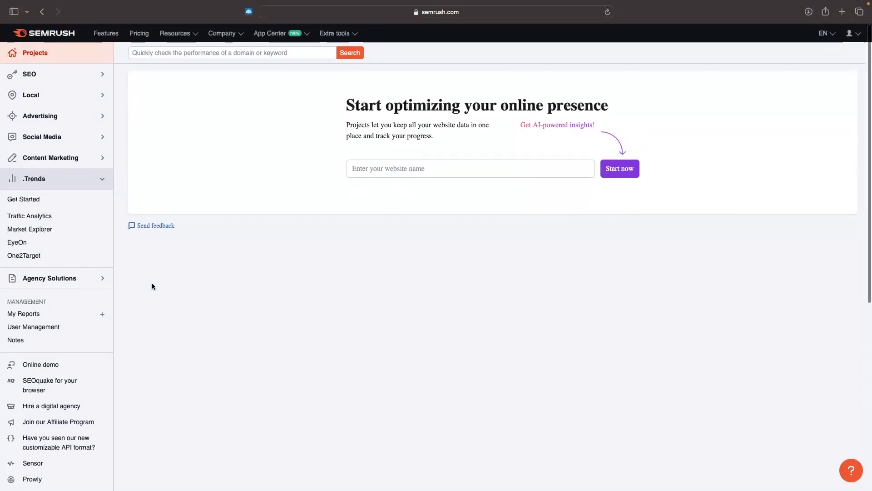
pyautogui.click(23, 202)
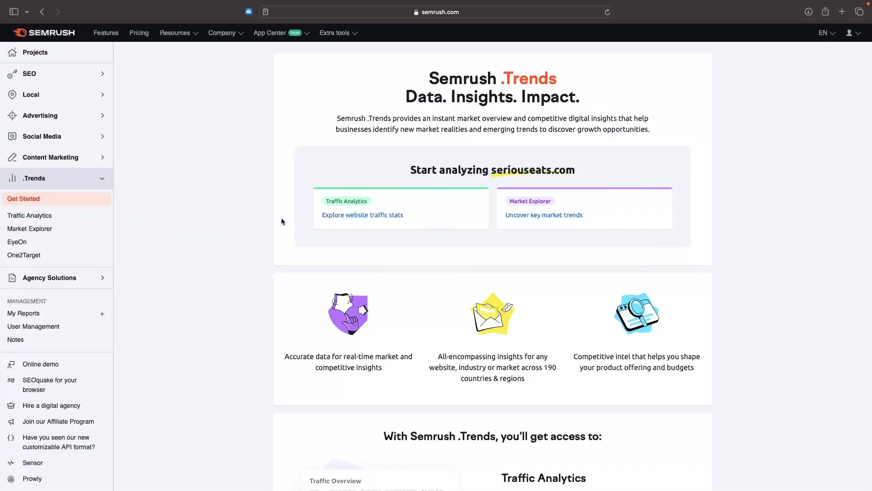
# Step: Read through the overview of the four .Trends tools, including the Traffic Analytics description
pyautogui.scroll(-8, 400, 225)
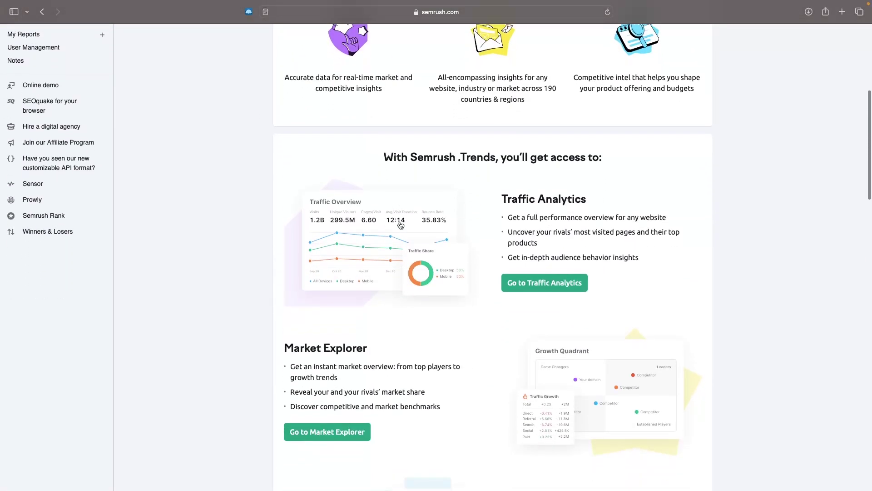
pyautogui.scroll(-5, 401, 225)
pyautogui.scroll(12, 401, 225)
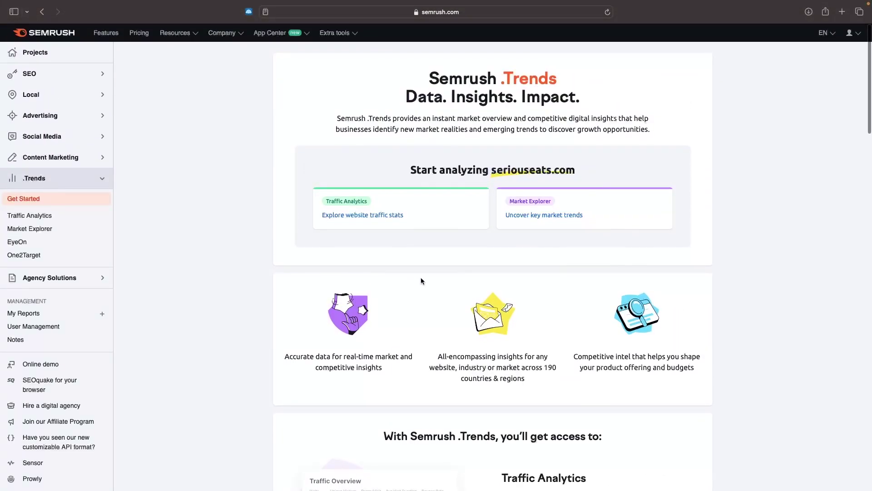
pyautogui.scroll(-4, 512, 308)
pyautogui.moveTo(486, 309); pyautogui.dragTo(606, 351)
pyautogui.click(631, 362)
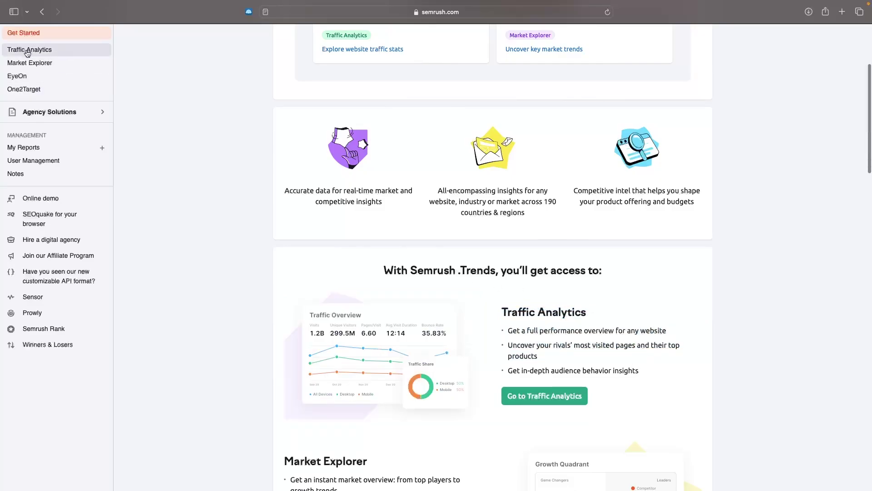
pyautogui.scroll(-3, 418, 302)
pyautogui.scroll(-10, 308, 343)
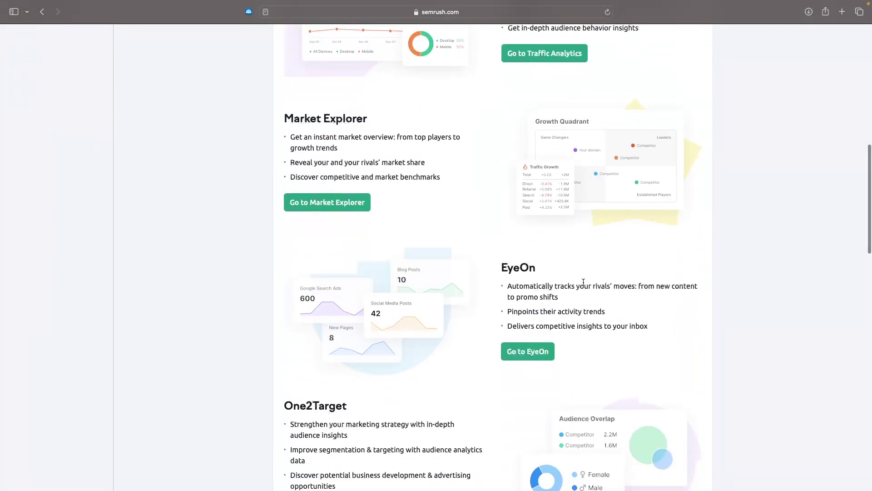
pyautogui.scroll(20, 318, 259)
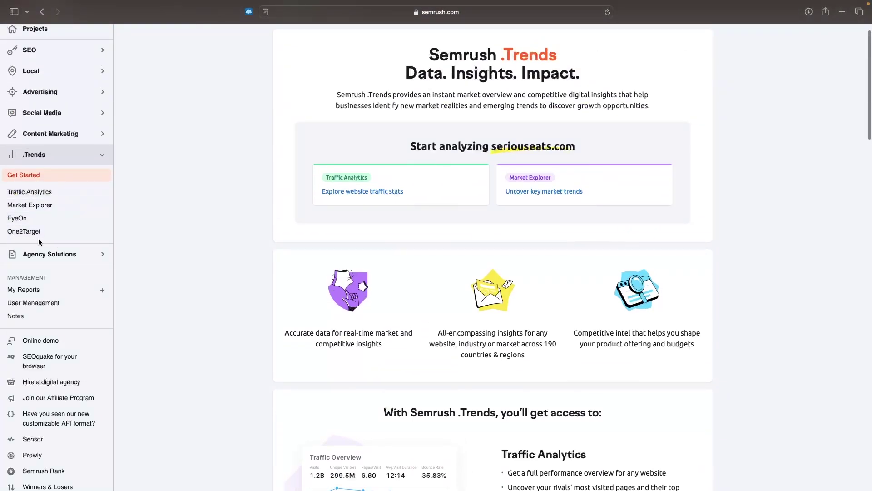
pyautogui.scroll(1, 203, 244)
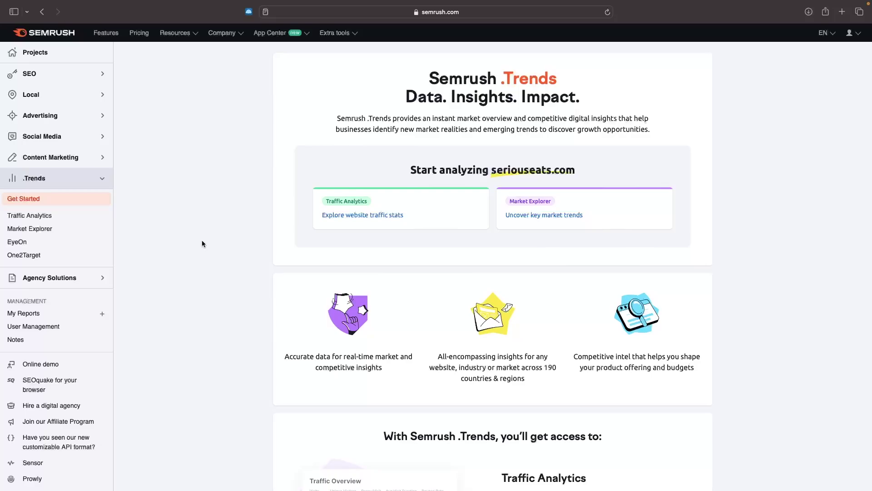
# Step: Open Traffic Analytics, enter apple.com as the competitor domain and analyze it worldwide
pyautogui.click(12, 219)
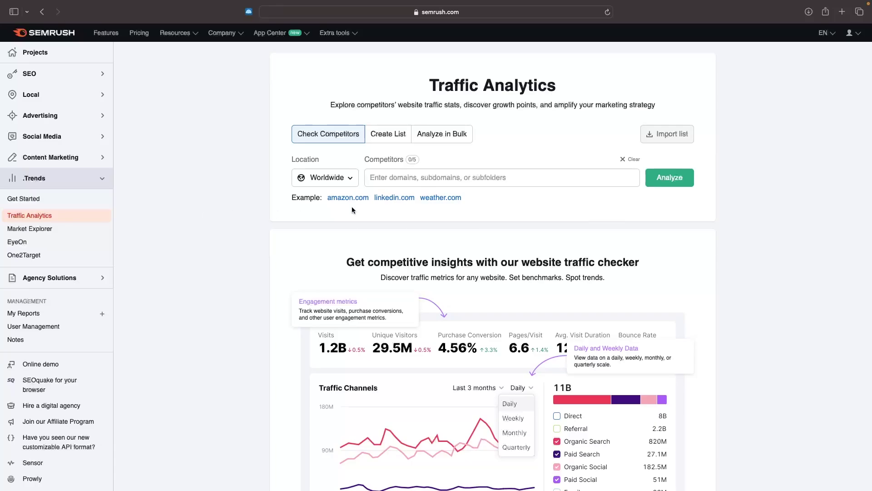
pyautogui.click(422, 185)
pyautogui.write('apple')
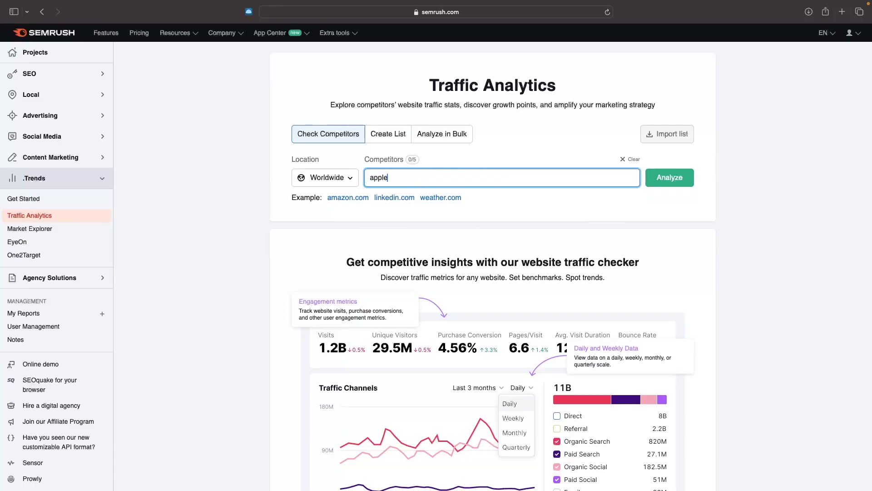
pyautogui.write('.com')
pyautogui.press('Return')
pyautogui.click(670, 182)
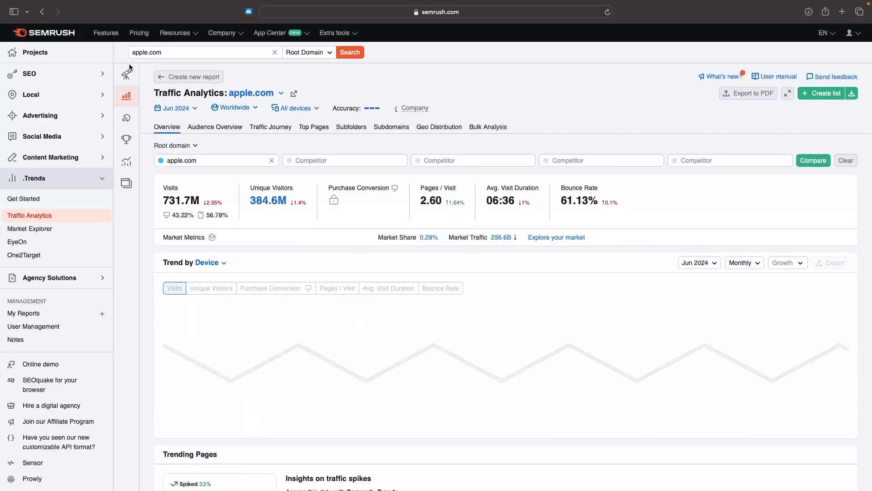
# Step: Look over the newly loaded apple.com Traffic Analytics report and its title
pyautogui.scroll(-1, 204, 113)
pyautogui.scroll(1, 228, 131)
pyautogui.tripleClick(162, 93)
pyautogui.click(388, 95)
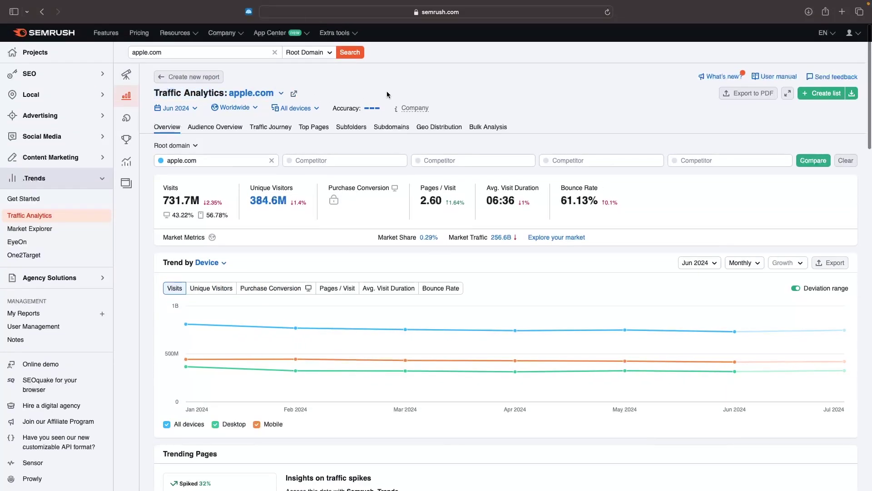
pyautogui.scroll(-1, 408, 117)
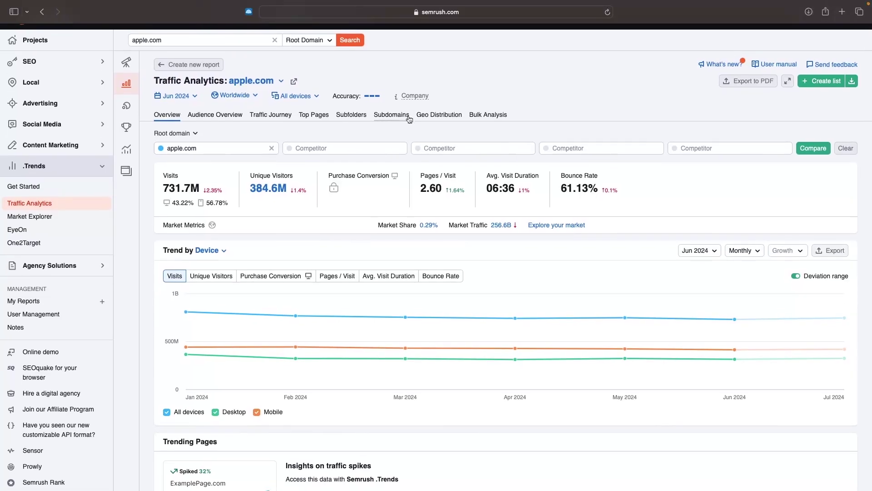
pyautogui.scroll(1, 408, 119)
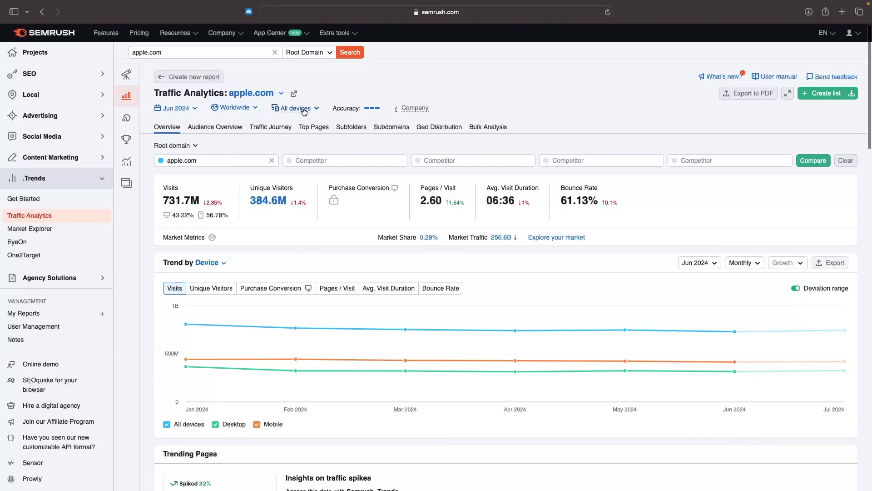
# Step: Check the month, location and device filters, leaving them at Jun 2024, Worldwide and All devices
pyautogui.click(176, 108)
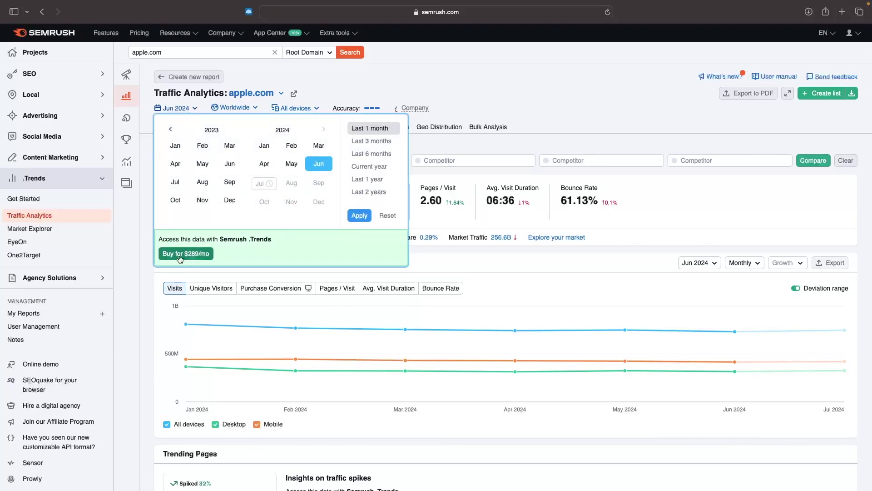
pyautogui.moveTo(218, 239); pyautogui.dragTo(263, 240)
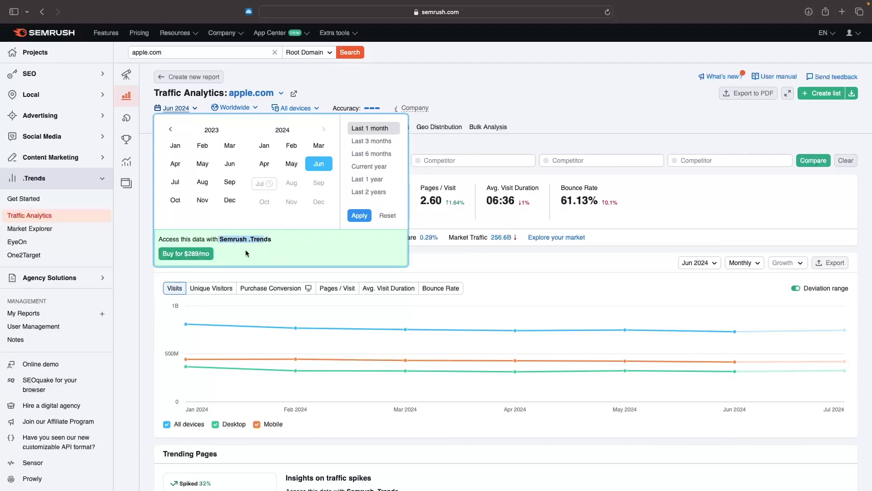
pyautogui.click(258, 165)
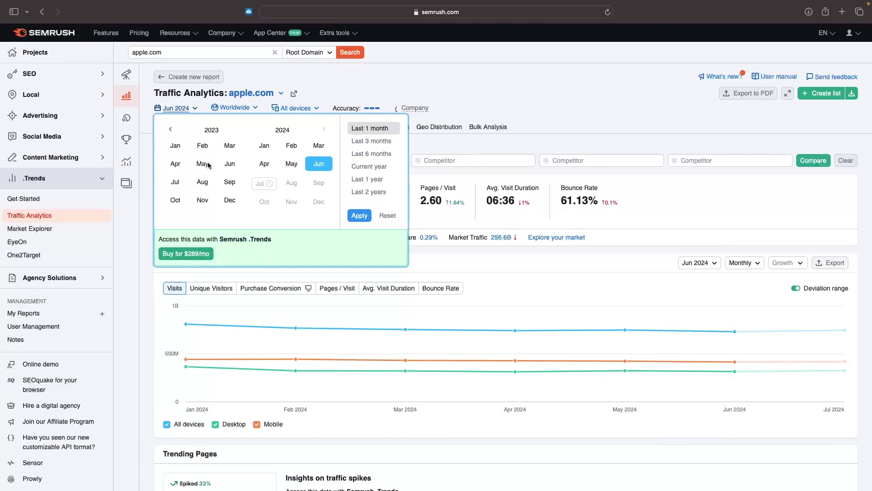
pyautogui.click(231, 116)
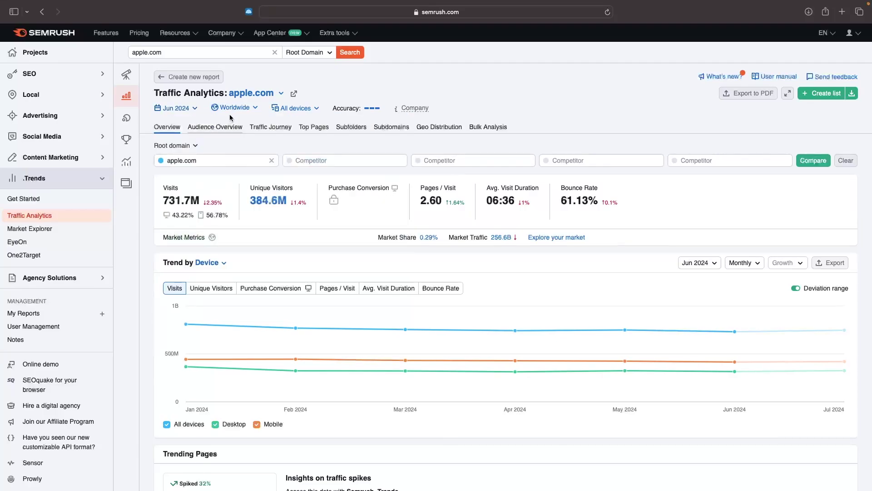
pyautogui.click(233, 108)
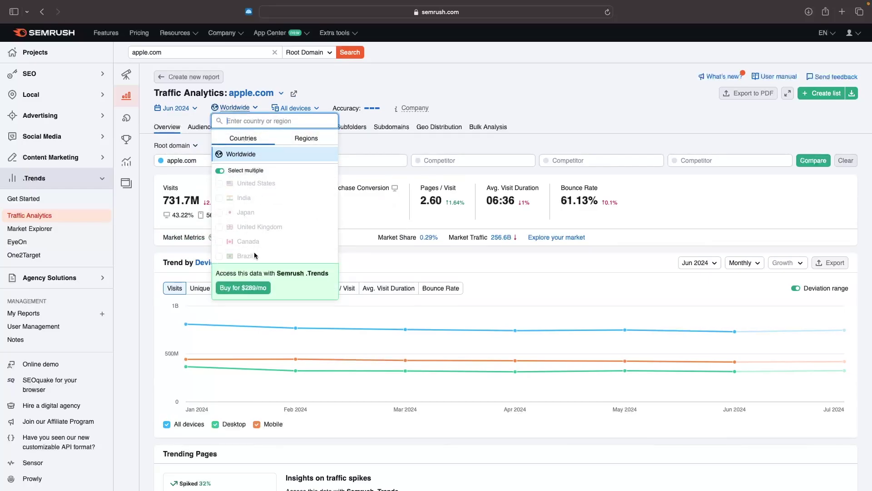
pyautogui.click(296, 108)
pyautogui.click(296, 109)
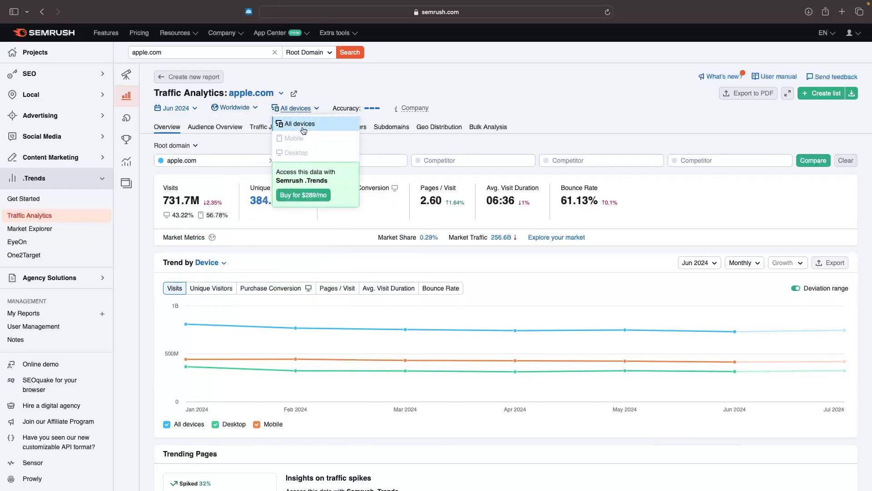
pyautogui.click(353, 118)
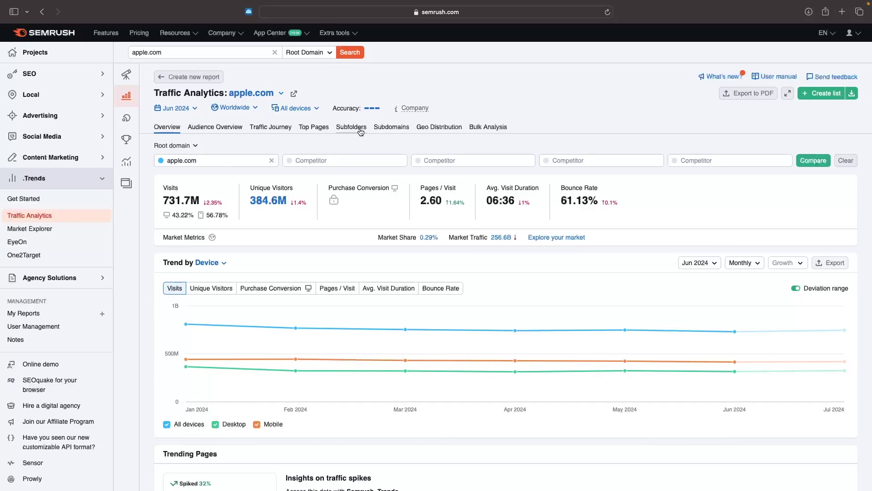
pyautogui.scroll(-1, 345, 120)
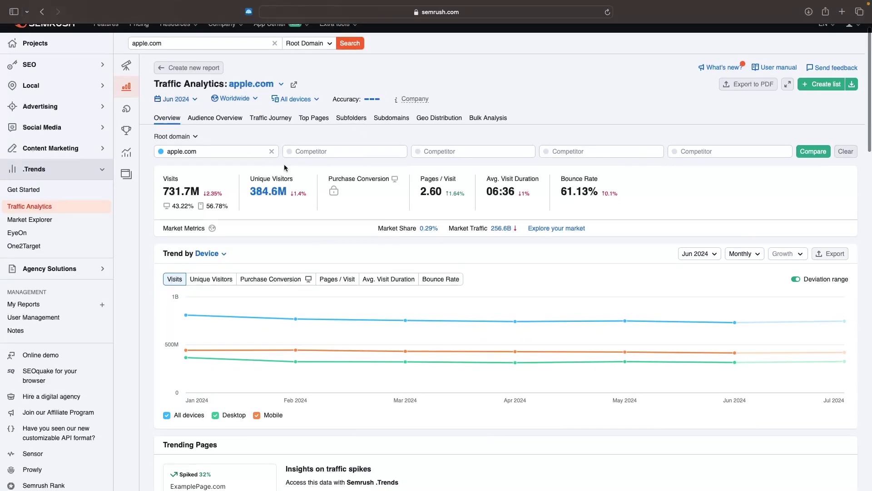
pyautogui.scroll(-1, 287, 169)
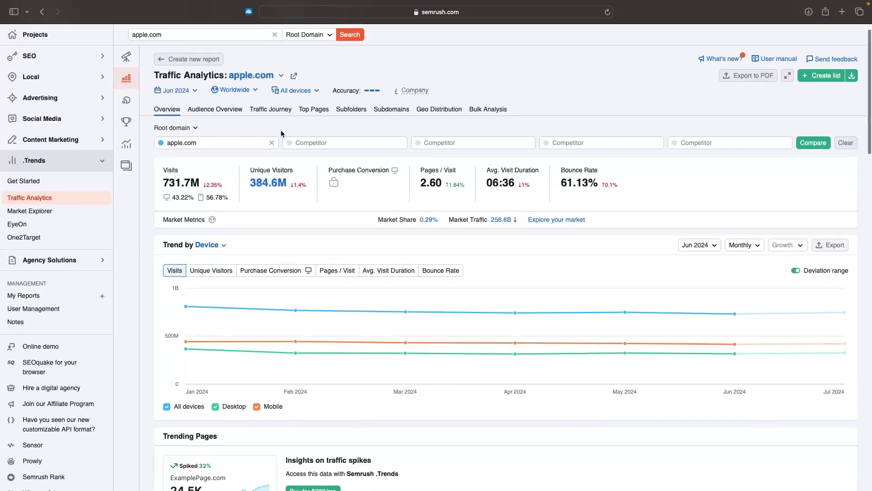
pyautogui.scroll(-1, 273, 132)
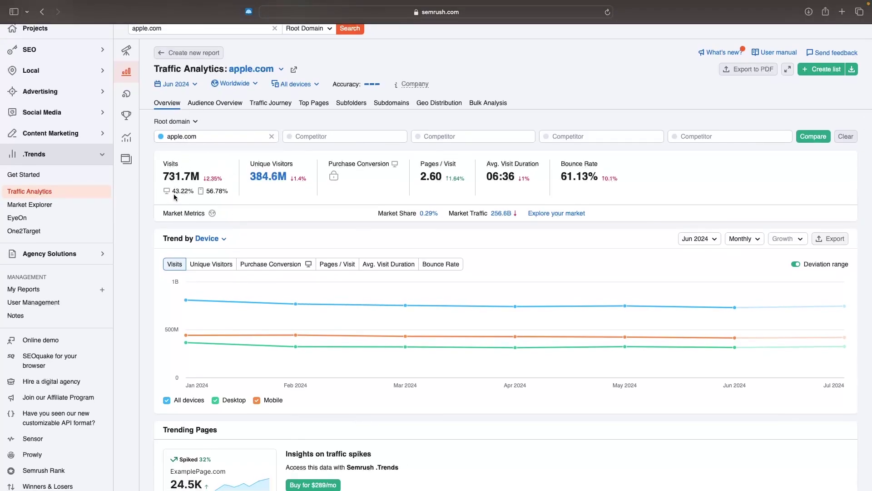
pyautogui.moveTo(172, 193); pyautogui.dragTo(191, 191)
pyautogui.click(197, 194)
pyautogui.moveTo(206, 194); pyautogui.dragTo(234, 195)
pyautogui.click(233, 196)
pyautogui.moveTo(523, 178)
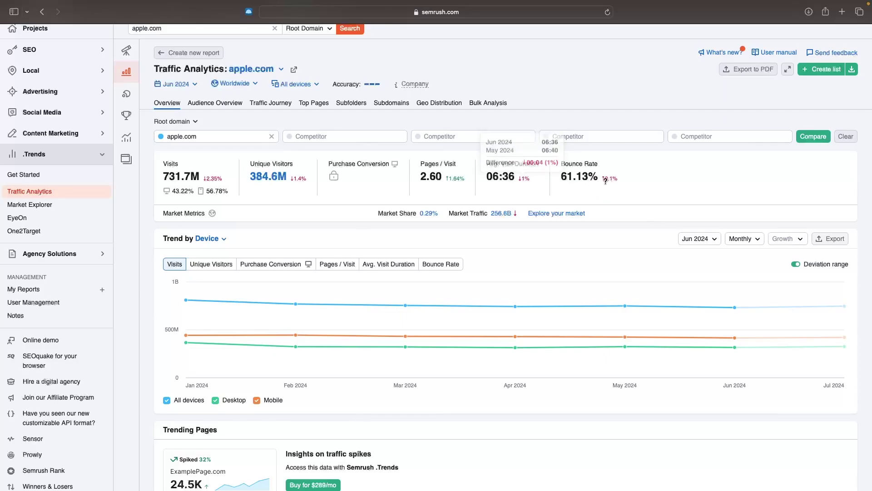
pyautogui.moveTo(609, 179)
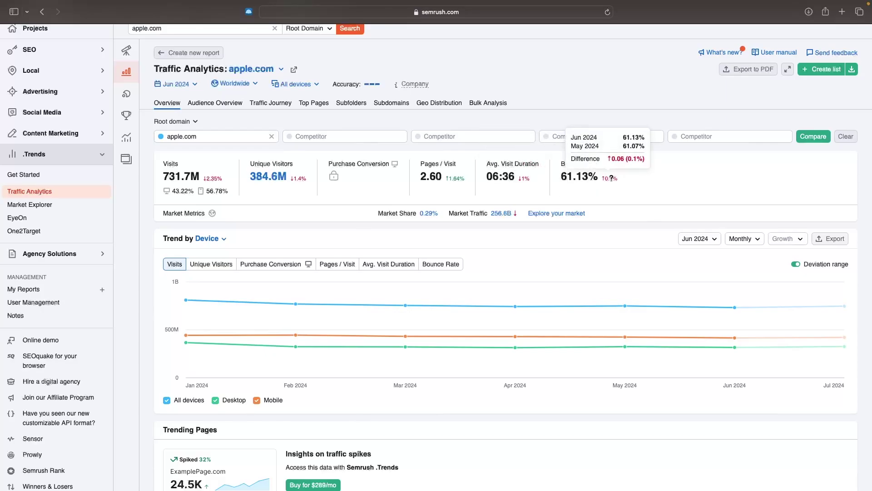
pyautogui.scroll(-3, 645, 181)
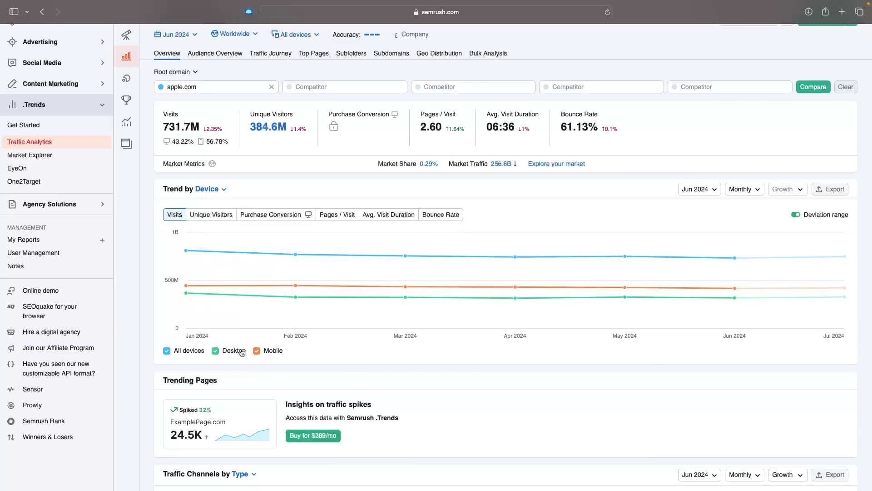
# Step: Cycle the Trend by Device chart through unique visitors, purchase conversion, pages per visit and visit duration, ending on bounce rate
pyautogui.click(200, 217)
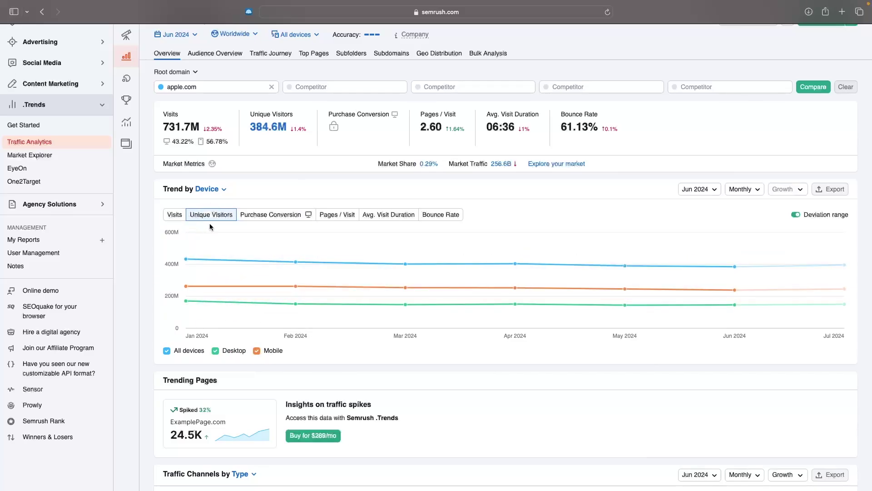
pyautogui.click(295, 218)
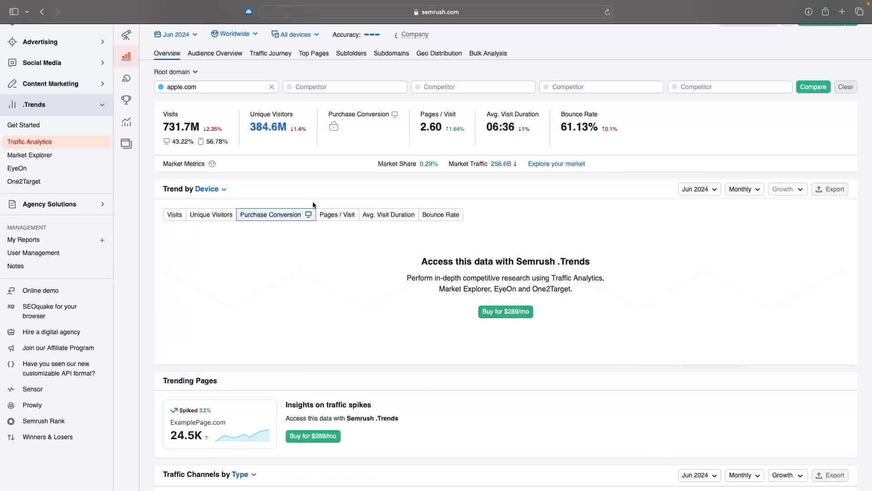
pyautogui.click(334, 216)
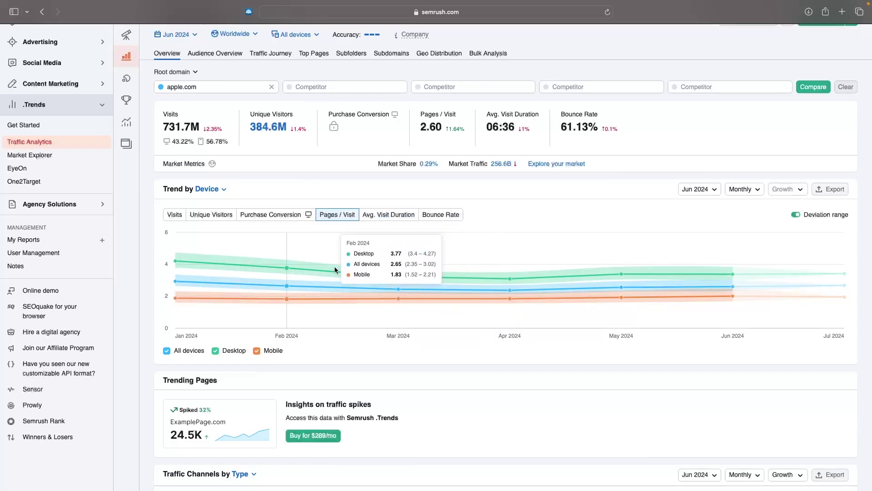
pyautogui.click(384, 217)
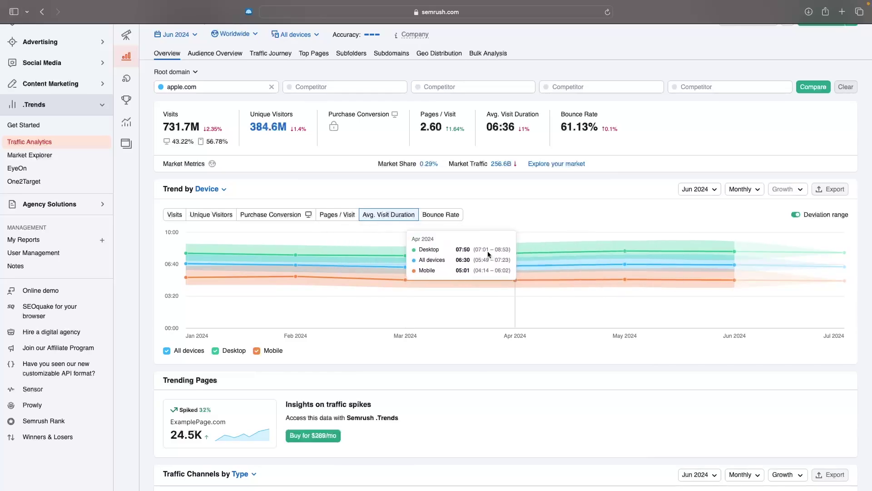
pyautogui.click(442, 214)
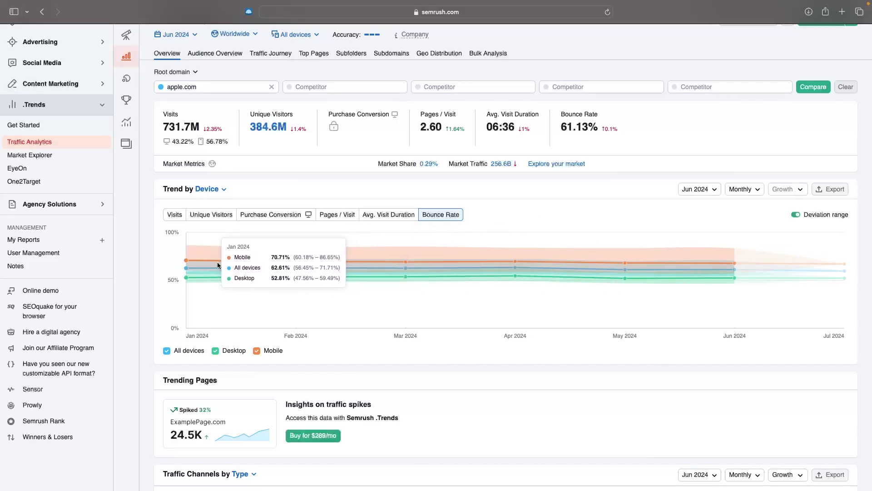
# Step: Scroll to apple.com's channel breakdown: Direct 58.94%, Organic Search 27.32%, Referral 11.52%
pyautogui.scroll(-5, 574, 259)
pyautogui.scroll(-5, 573, 257)
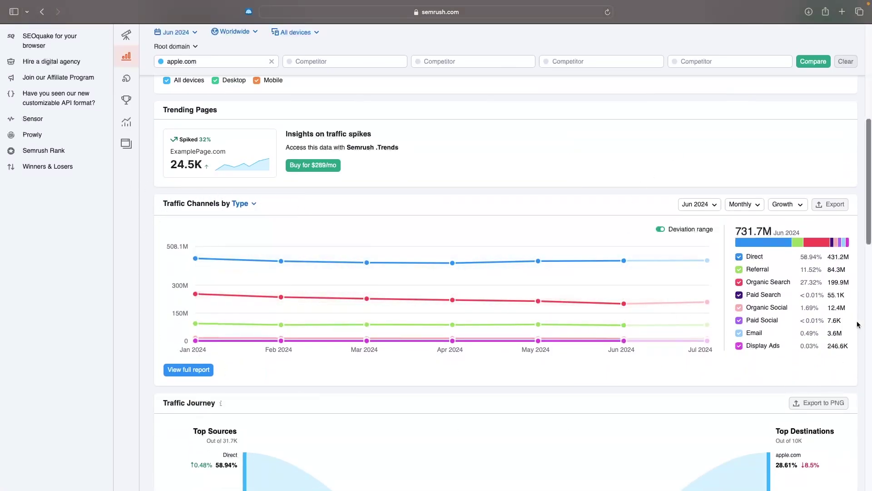
pyautogui.scroll(12, 454, 268)
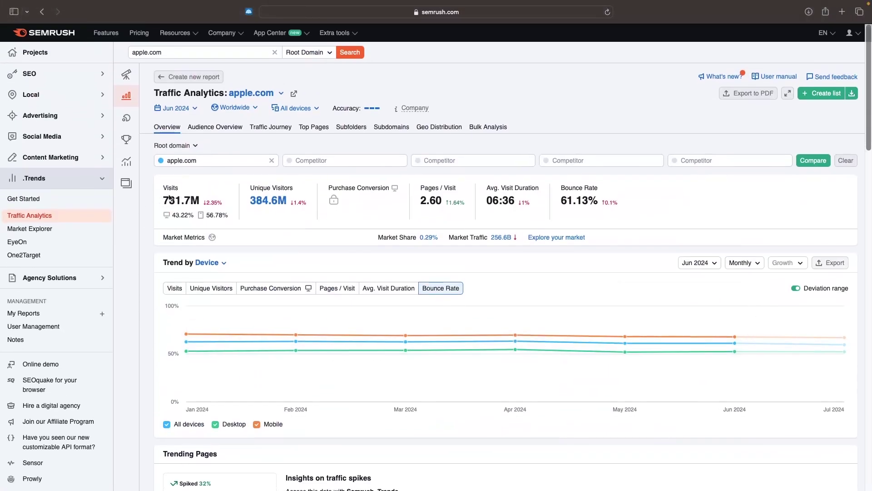
pyautogui.scroll(-10, 273, 236)
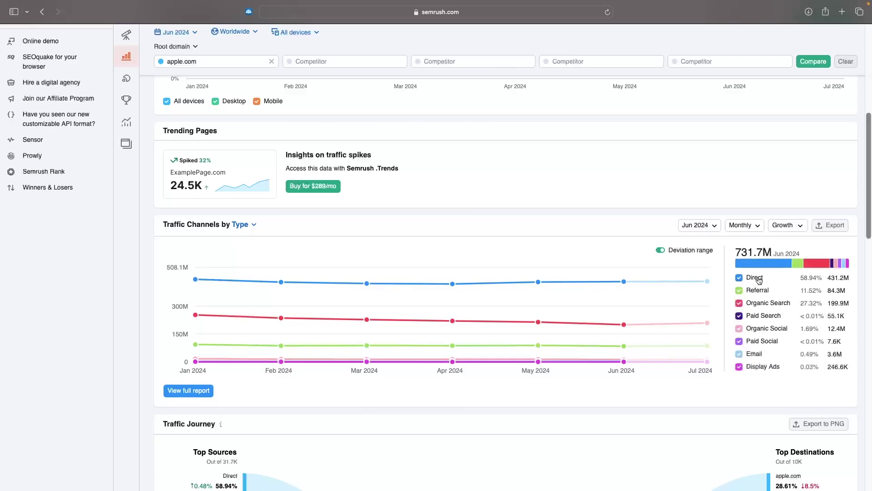
pyautogui.click(844, 12)
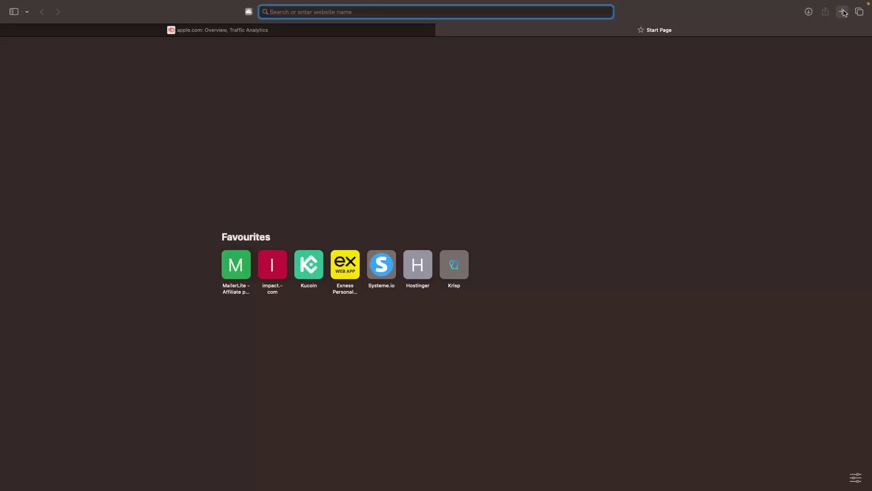
pyautogui.write('apple.com')
pyautogui.press('Return')
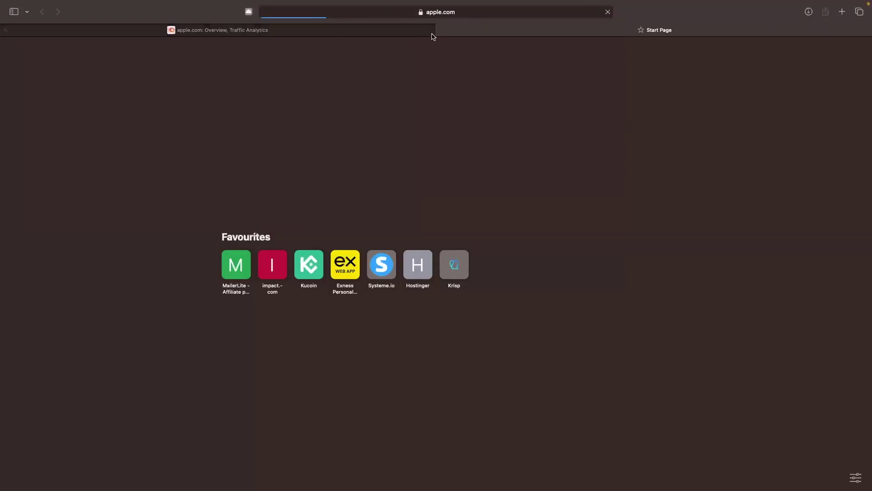
pyautogui.click(441, 30)
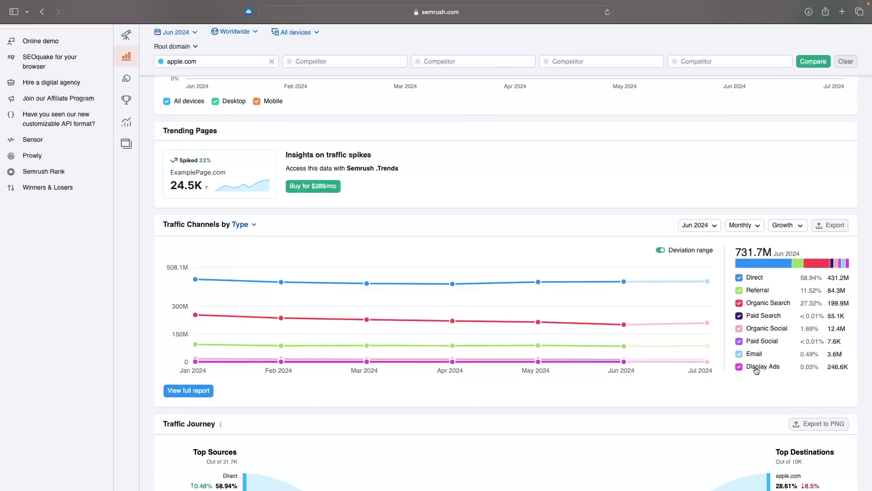
# Step: Hide Display Ads from the traffic channels chart and look at Traffic Journey destinations like icloud.com
pyautogui.click(739, 367)
pyautogui.scroll(-5, 742, 367)
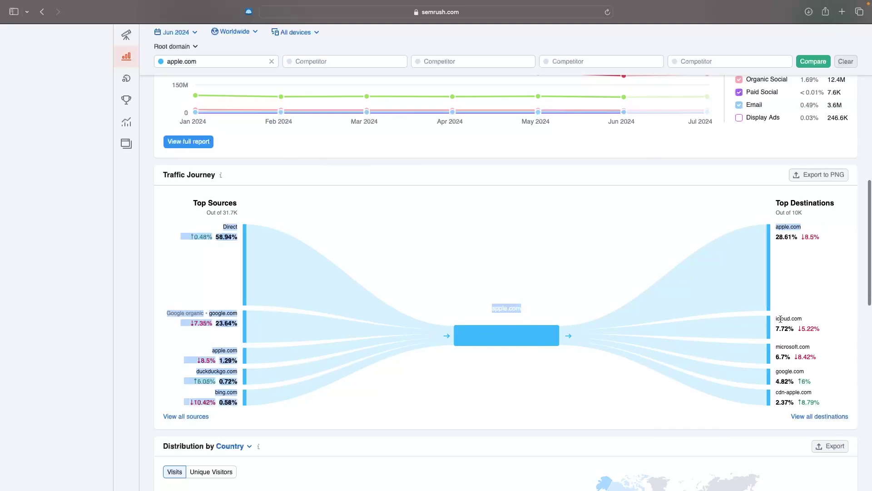
pyautogui.moveTo(776, 319); pyautogui.dragTo(803, 319)
pyautogui.click(772, 351)
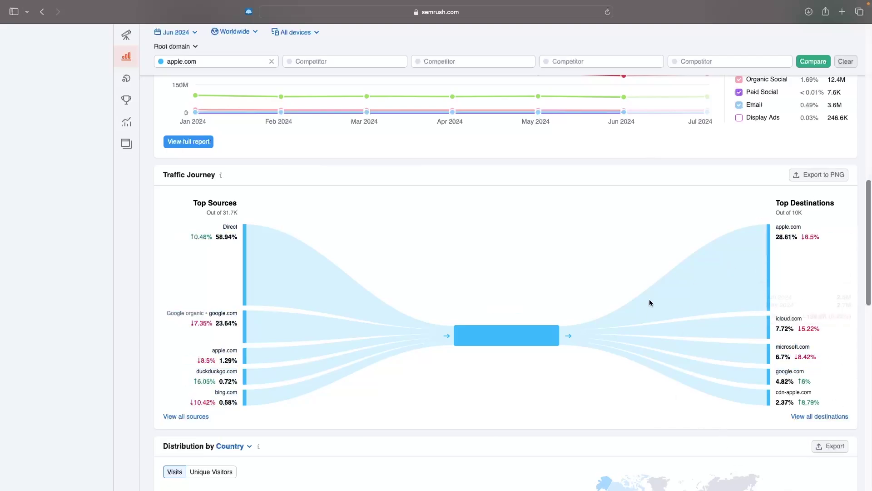
# Step: Review the Distribution by Country visit shares for India, Japan and the United Kingdom, then return to the top
pyautogui.scroll(-5, 650, 300)
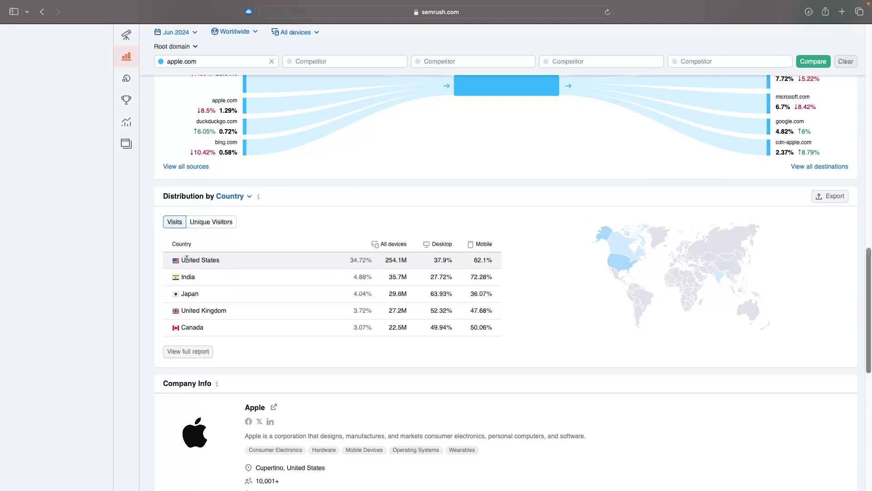
pyautogui.moveTo(341, 257); pyautogui.dragTo(383, 316)
pyautogui.click(382, 277)
pyautogui.click(387, 305)
pyautogui.click(383, 317)
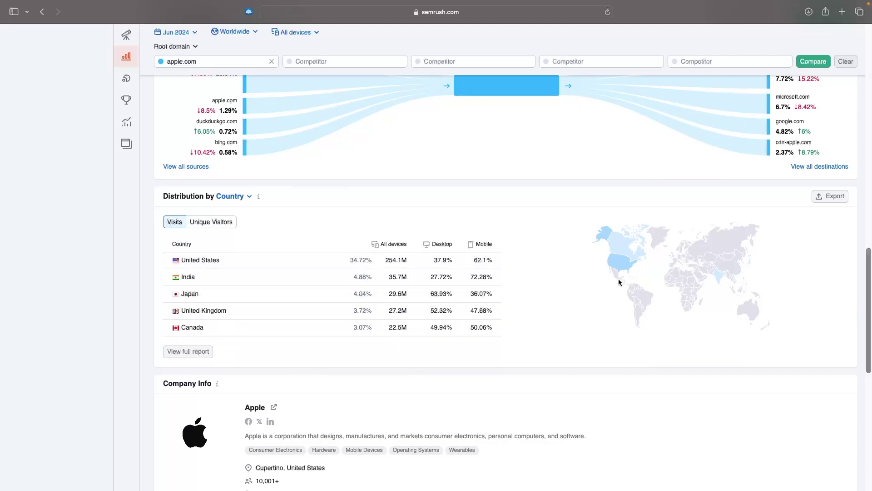
pyautogui.scroll(-1, 549, 248)
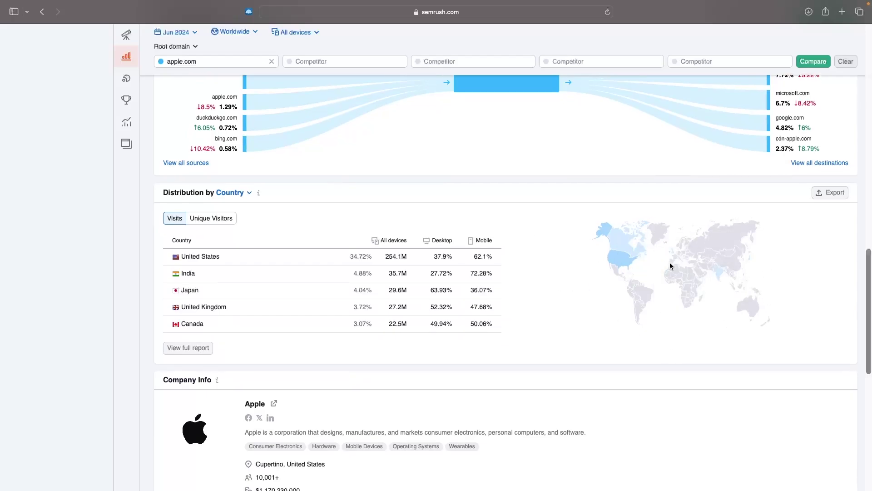
pyautogui.scroll(15, 675, 265)
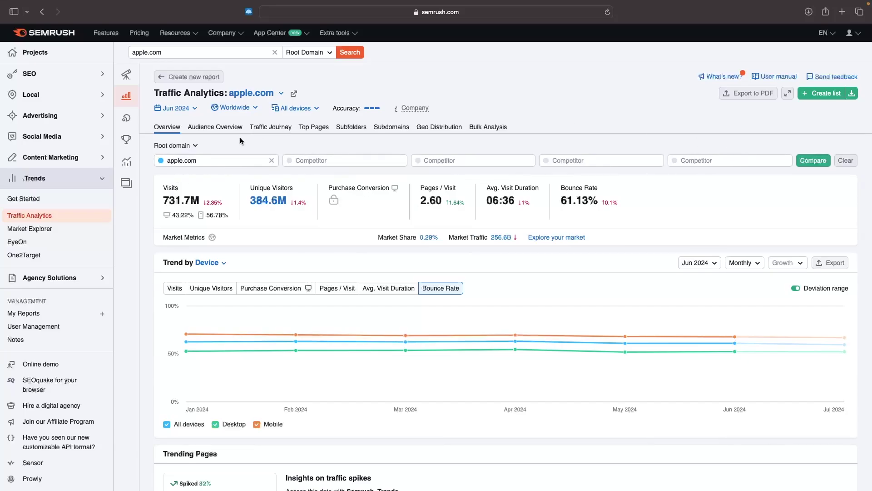
# Step: Pick facebook.com and instagram.com from the competitor suggestions and compare them against apple.com
pyautogui.click(346, 161)
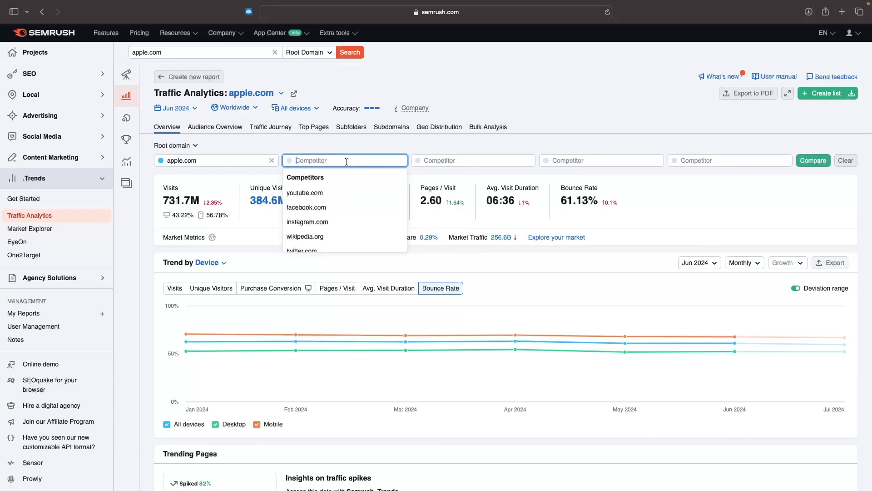
pyautogui.click(316, 207)
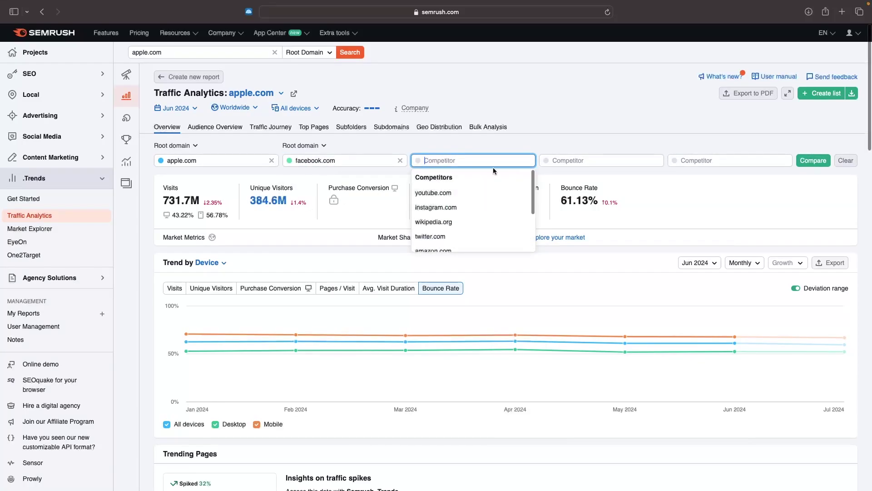
pyautogui.click(426, 212)
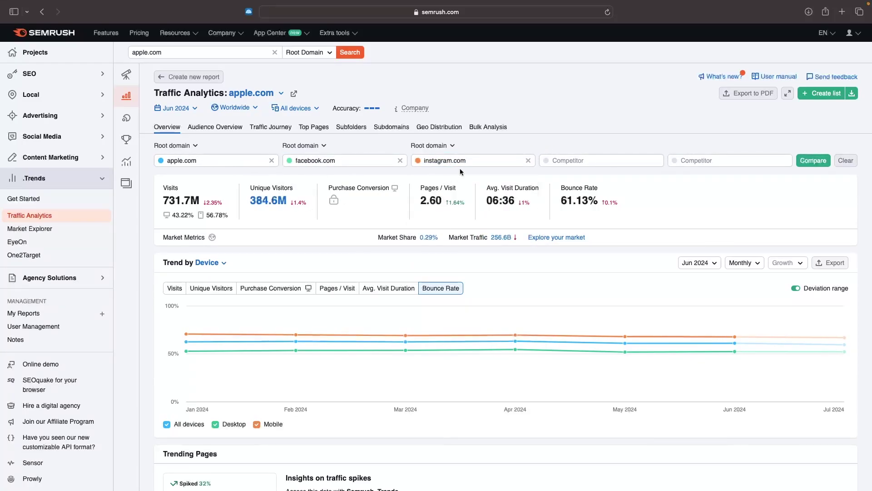
pyautogui.click(813, 161)
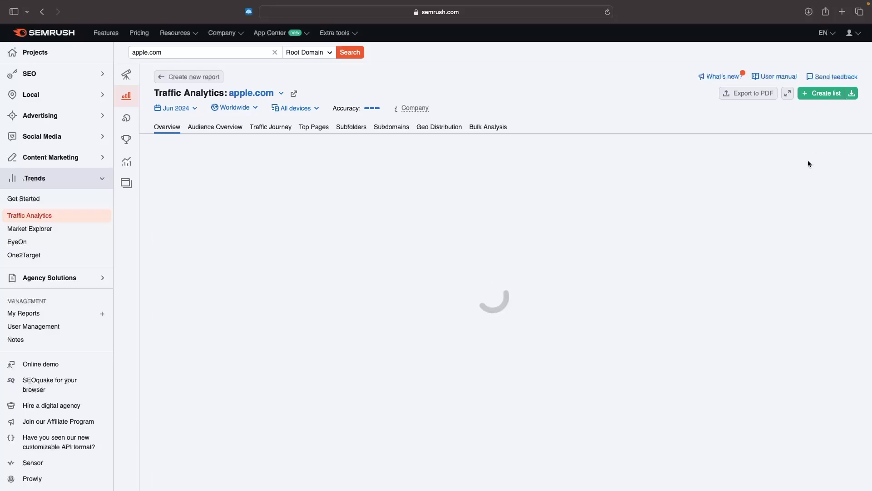
pyautogui.scroll(-1, 711, 168)
pyautogui.scroll(1, 711, 171)
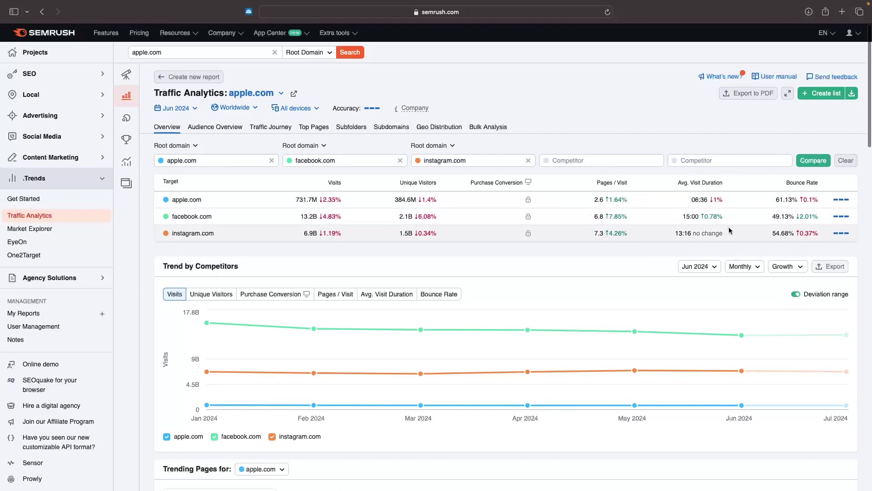
pyautogui.scroll(-2, 761, 218)
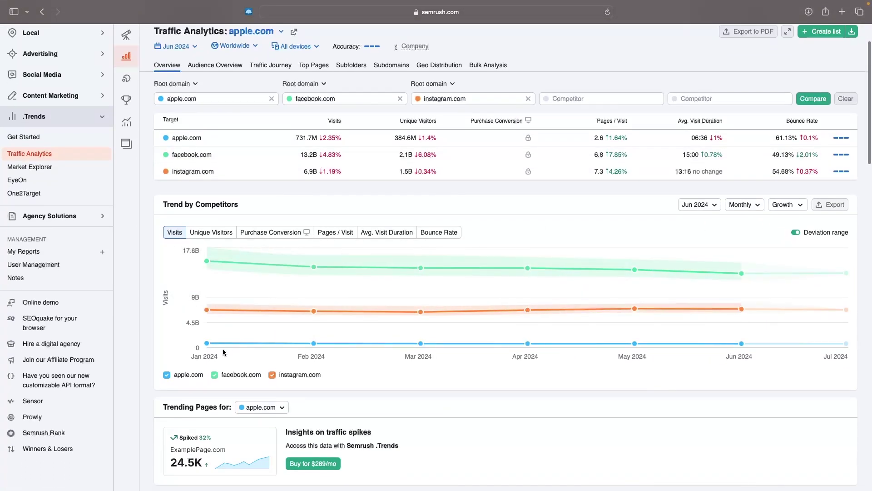
pyautogui.scroll(-12, 350, 289)
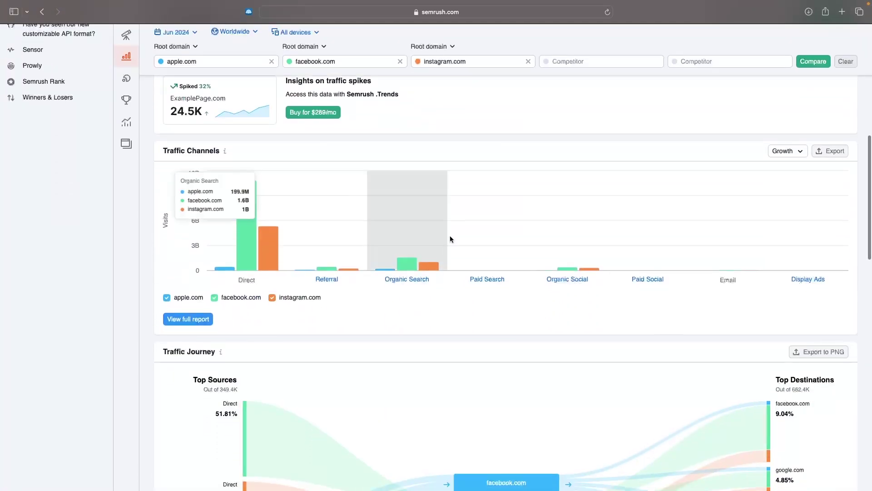
pyautogui.scroll(-5, 336, 259)
pyautogui.scroll(-8, 337, 262)
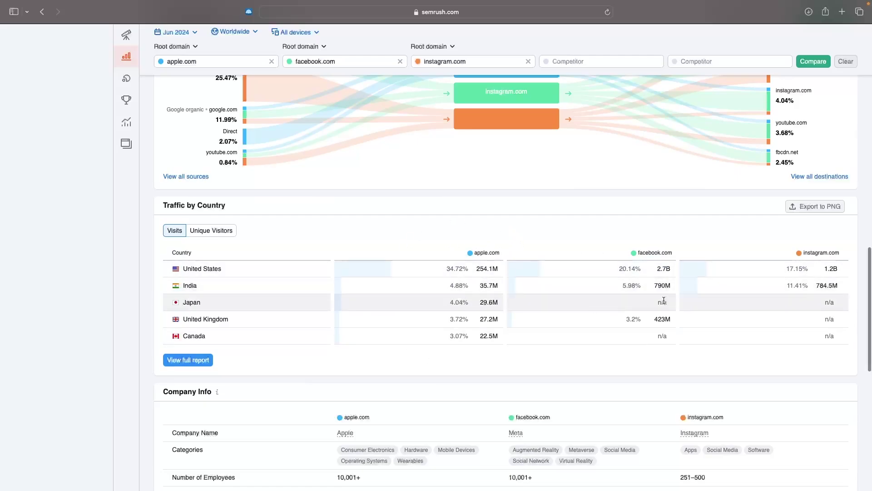
pyautogui.scroll(-5, 721, 280)
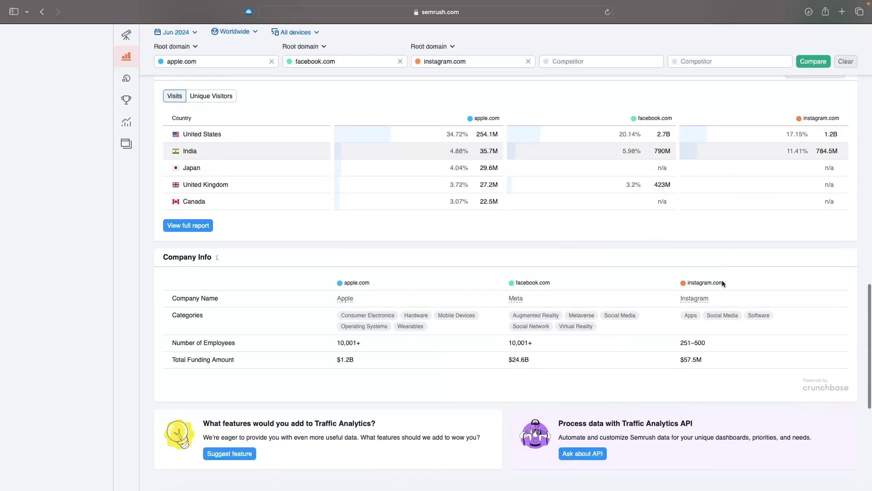
pyautogui.scroll(15, 722, 280)
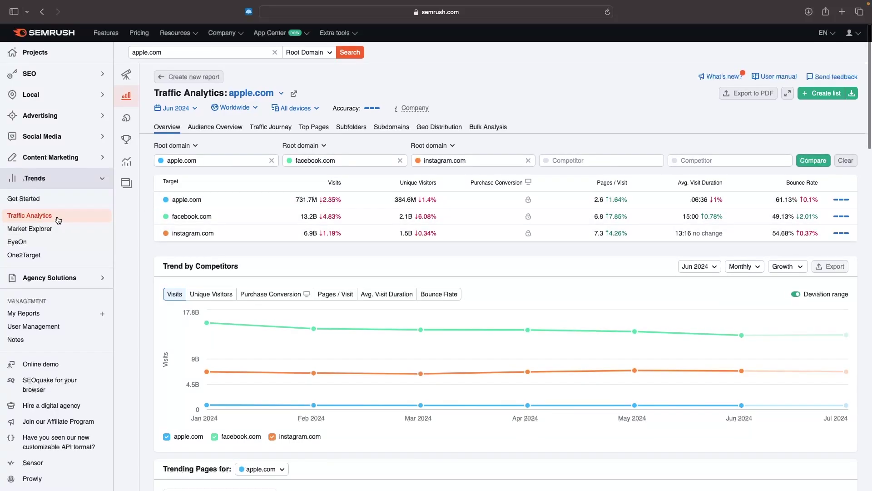
# Step: On the Market Explorer start page, enter facebook.com, instagram.com and x.com as competitors for a new list
pyautogui.click(28, 233)
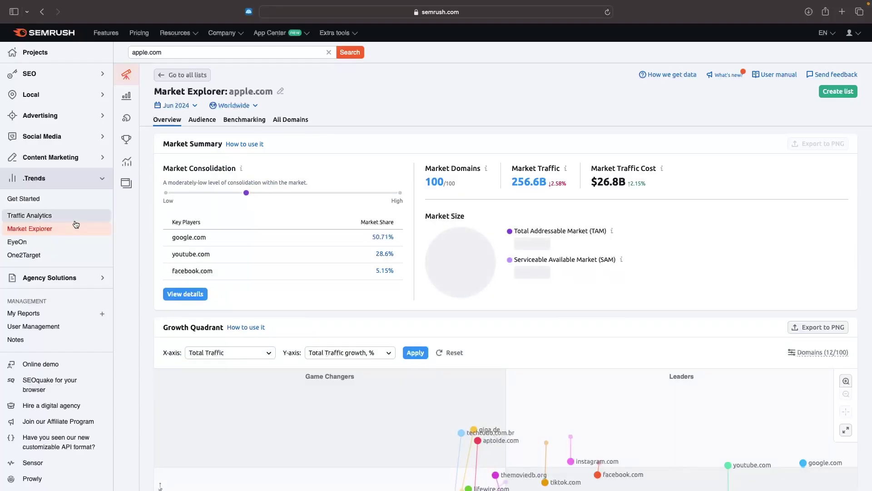
pyautogui.click(184, 75)
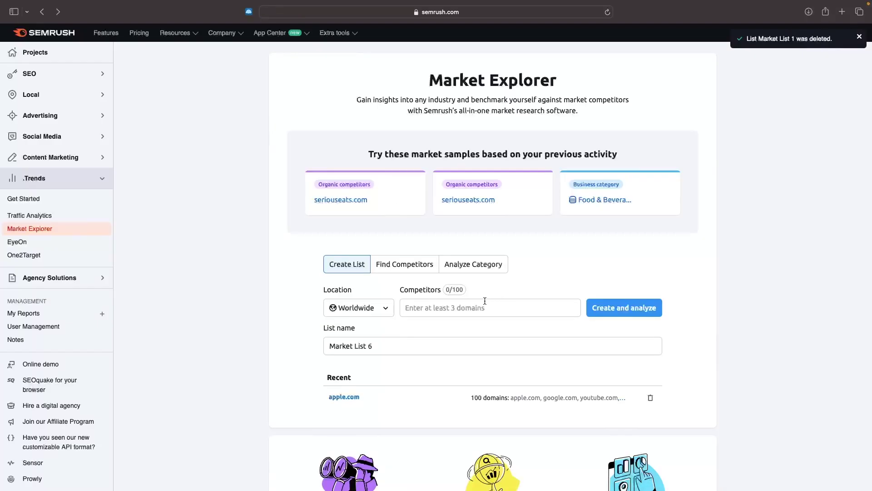
pyautogui.click(483, 302)
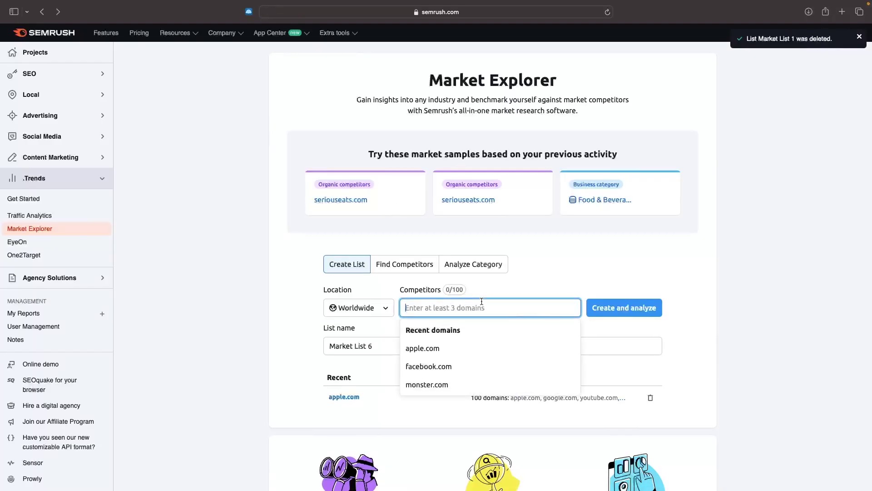
pyautogui.click(432, 366)
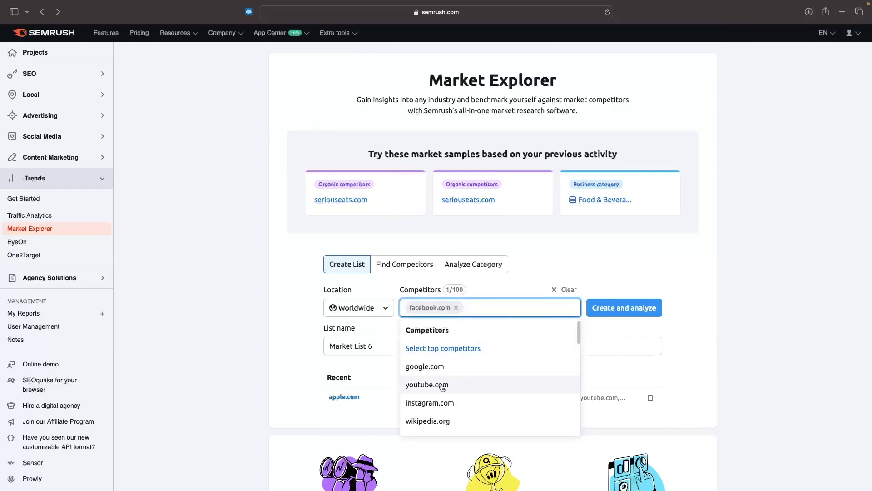
pyautogui.click(460, 403)
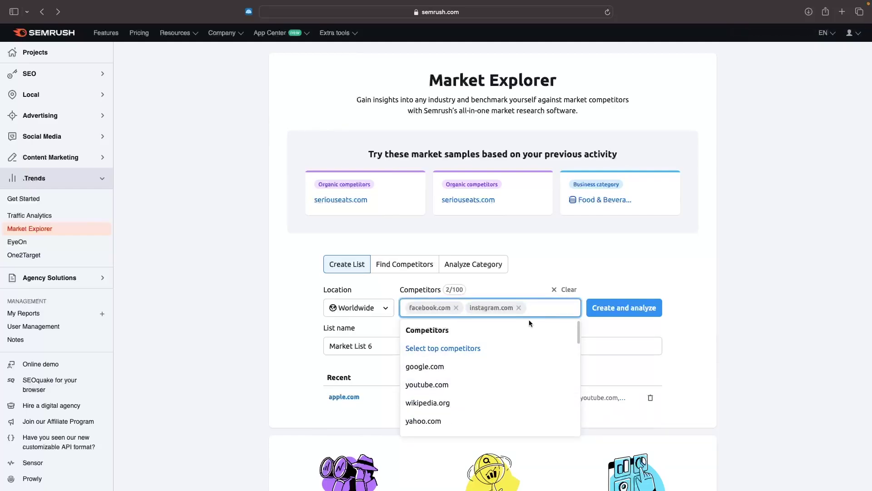
pyautogui.write('x.com')
pyautogui.press('Return')
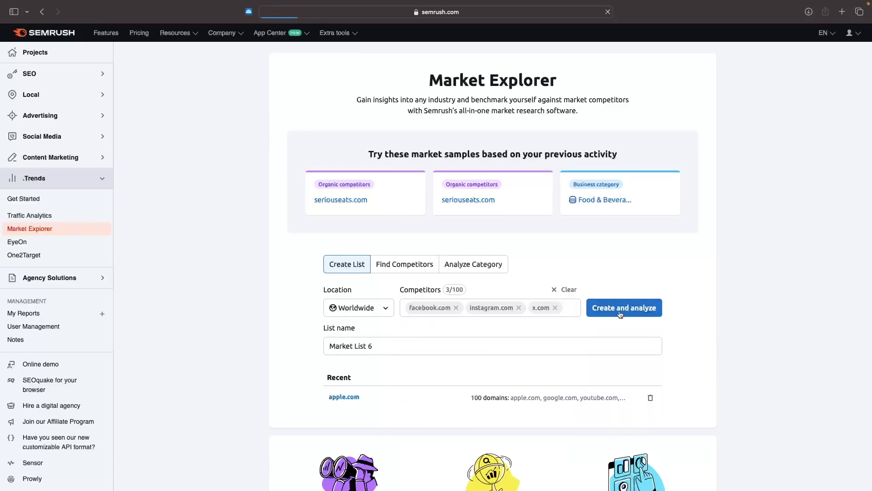
pyautogui.click(615, 308)
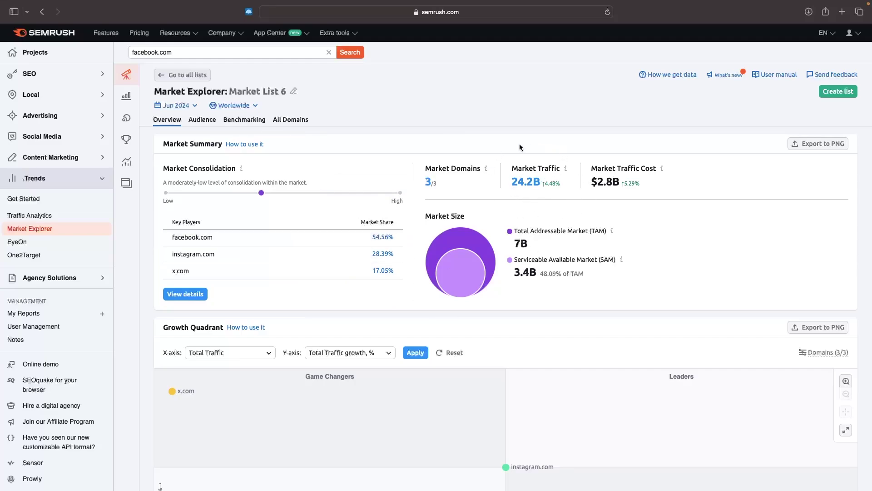
pyautogui.scroll(-2, 639, 171)
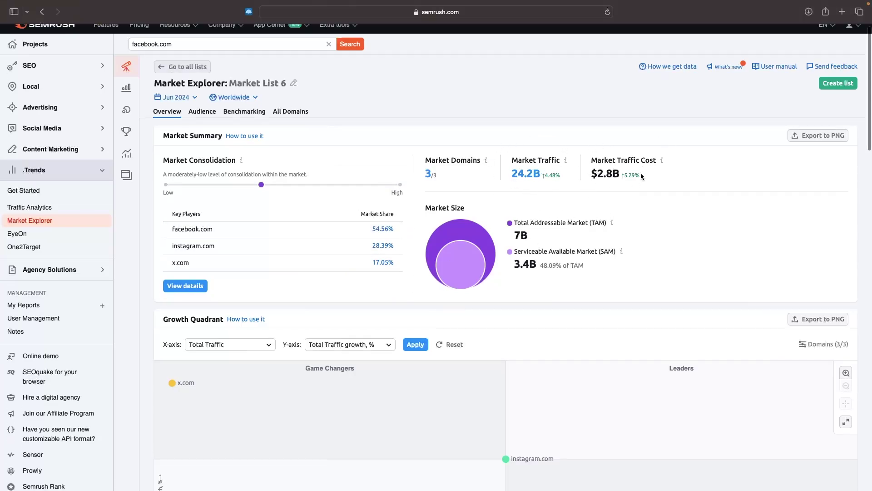
pyautogui.scroll(-10, 503, 203)
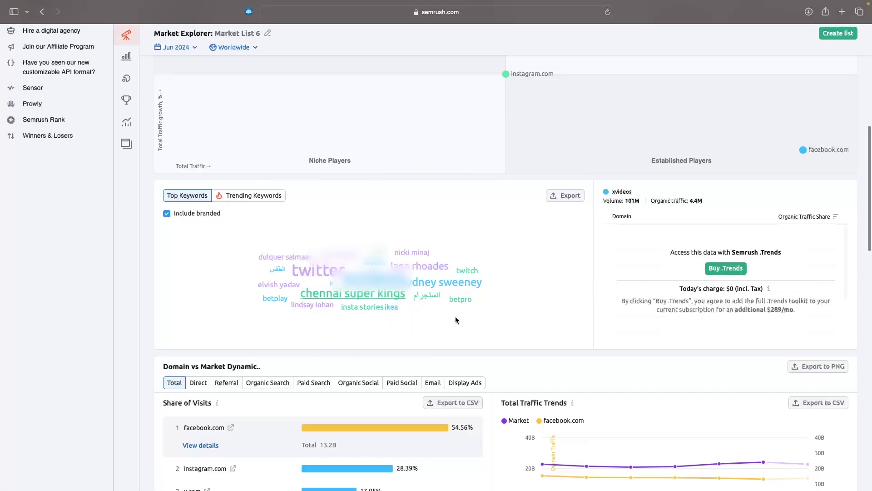
pyautogui.scroll(-5, 475, 312)
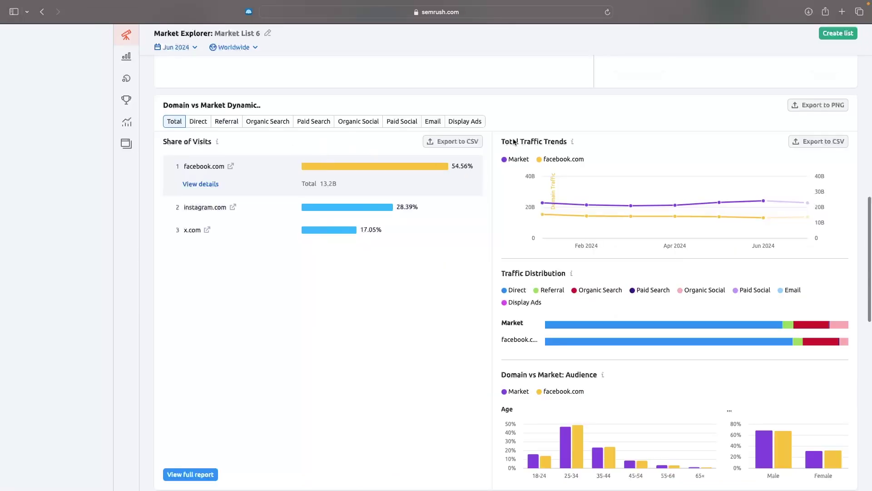
pyautogui.moveTo(501, 139); pyautogui.dragTo(552, 138)
pyautogui.scroll(-3, 568, 250)
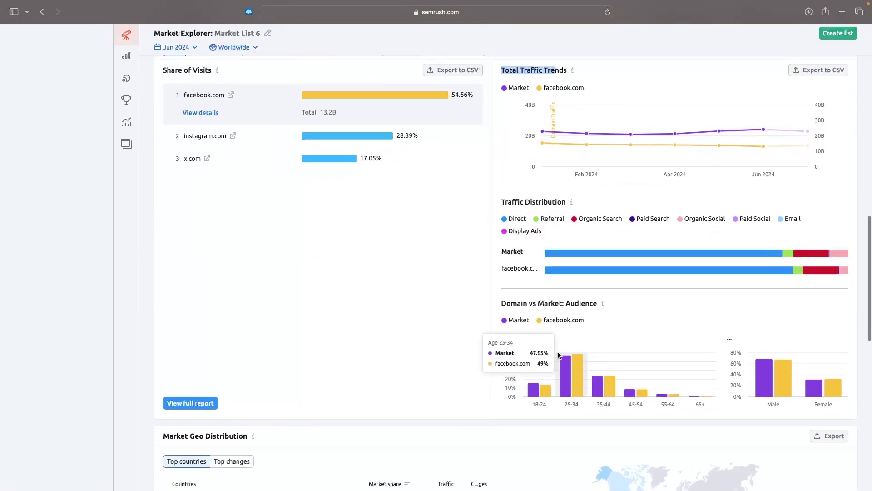
pyautogui.scroll(-5, 558, 352)
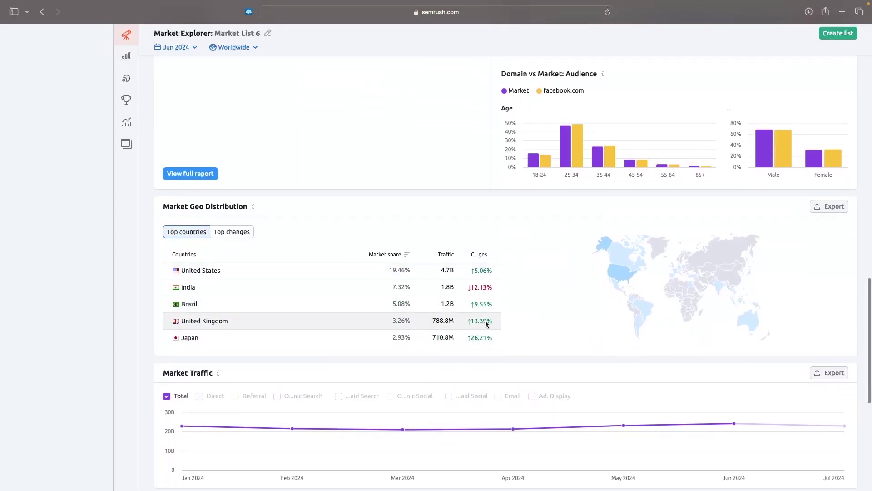
pyautogui.scroll(10, 50, 214)
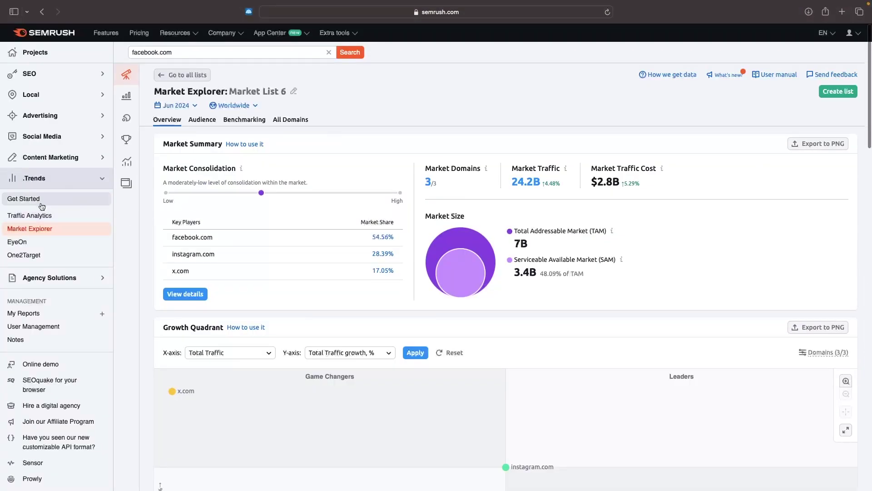
# Step: Go through Traffic Analytics and Market Explorer to reach EyeOn competitor monitoring
pyautogui.click(20, 216)
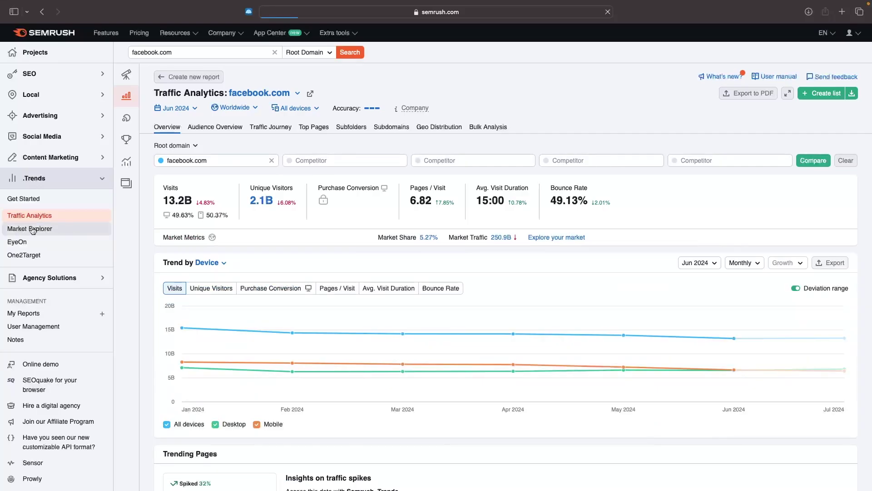
pyautogui.click(50, 229)
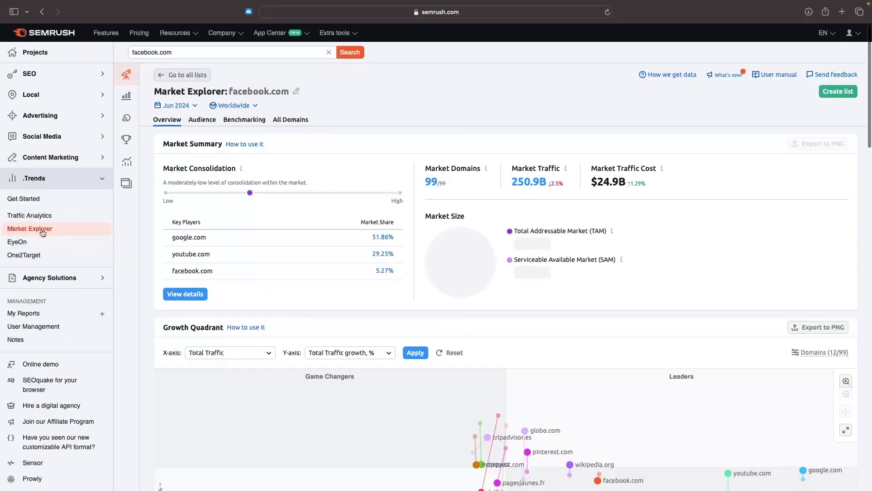
pyautogui.click(18, 242)
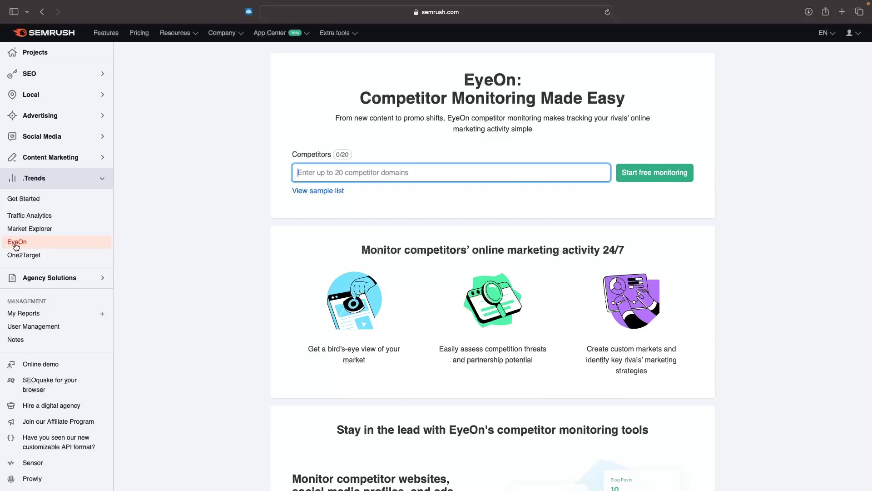
# Step: Add instagram.com and x.com as the EyeOn competitors to track
pyautogui.write('insta')
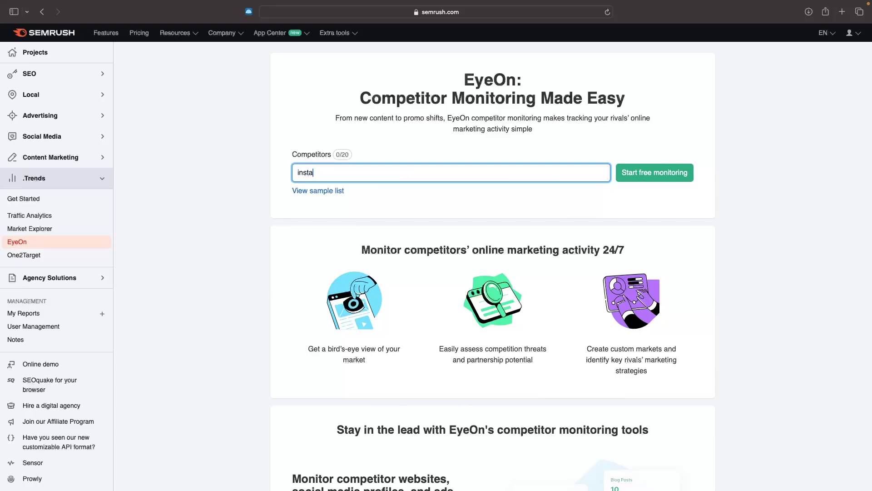
pyautogui.write('gr')
pyautogui.press('Return')
pyautogui.write('x')
pyautogui.press('Return')
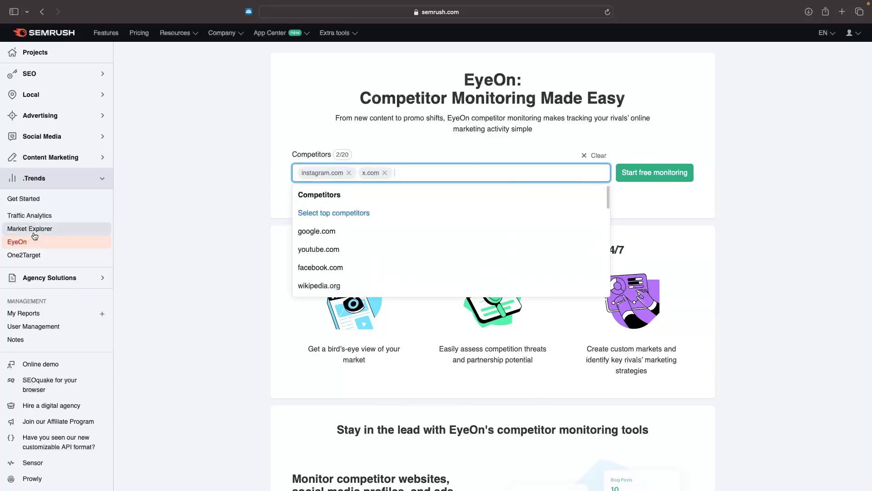
pyautogui.click(439, 147)
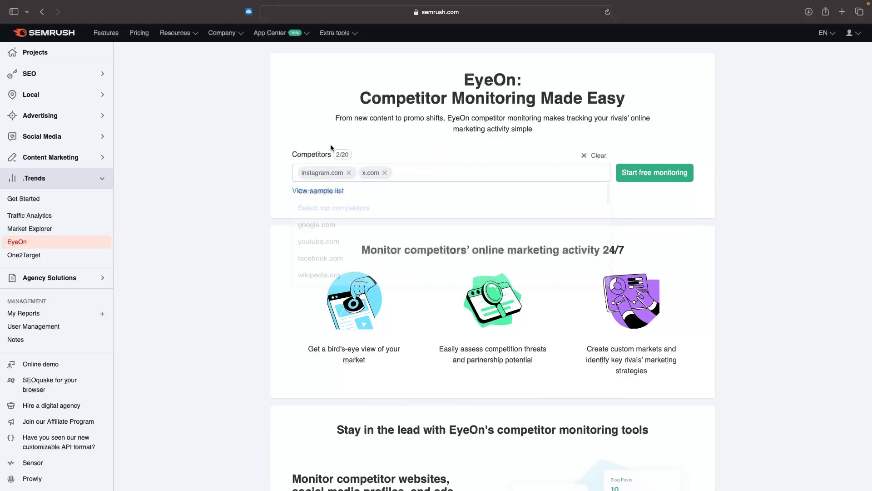
# Step: Start monitoring instagram.com and x.com, then view the Google Search Ads, Blog Posts and All Updates trends
pyautogui.click(655, 173)
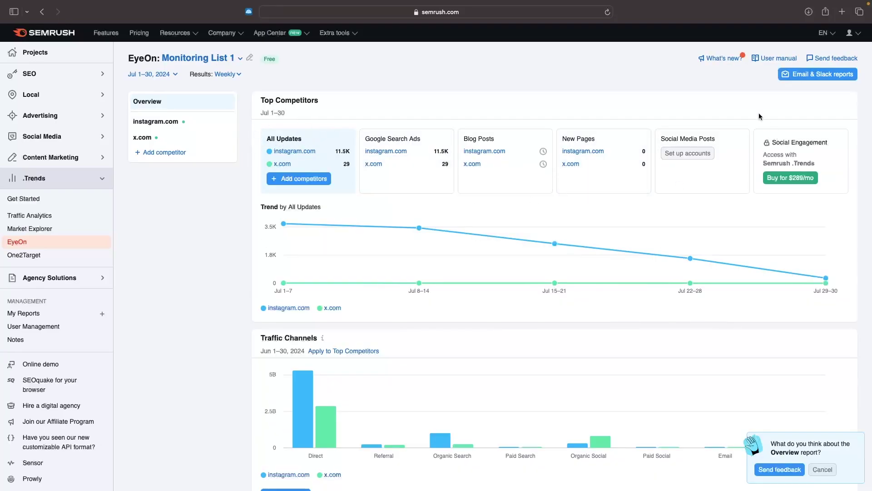
pyautogui.click(405, 142)
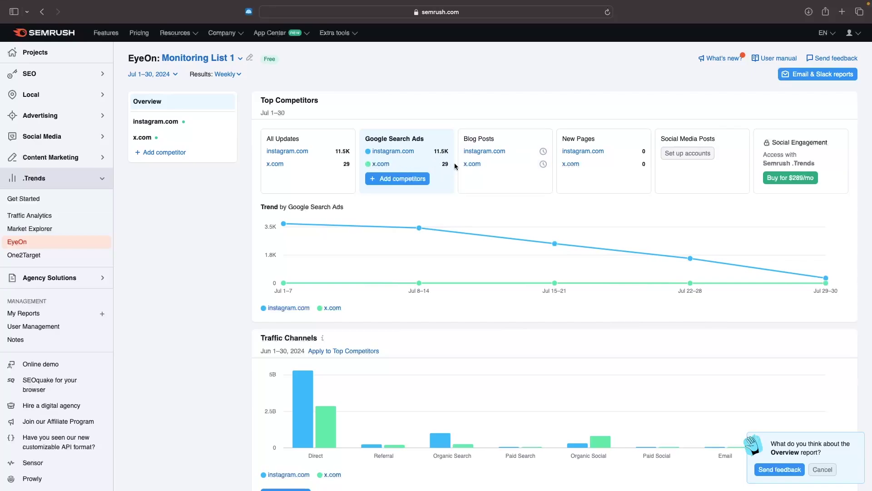
pyautogui.click(479, 138)
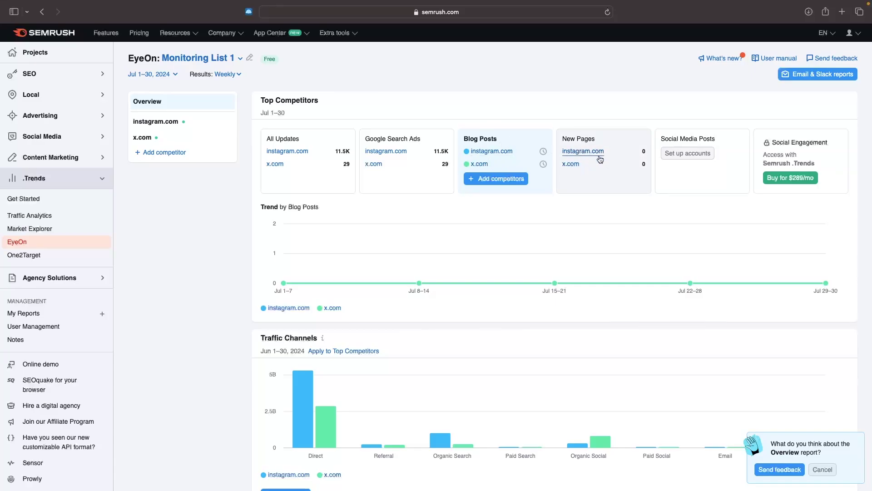
pyautogui.click(327, 177)
pyautogui.scroll(-2, 371, 155)
pyautogui.scroll(-1, 371, 155)
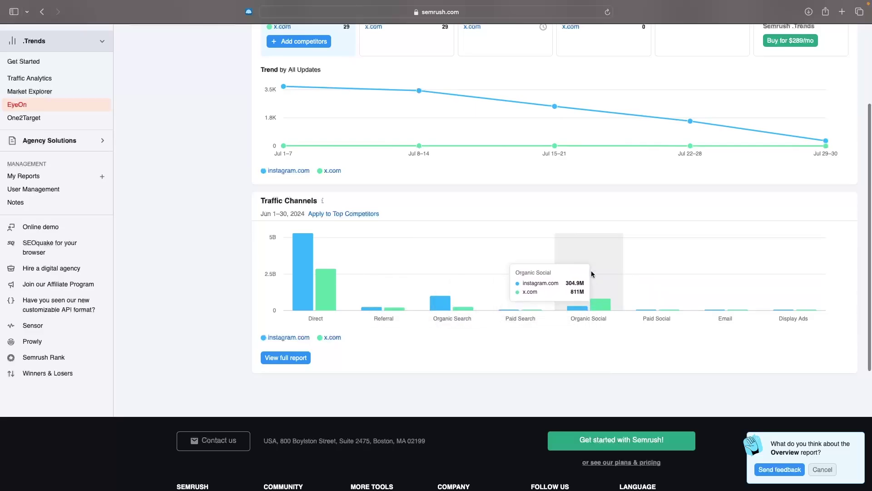
pyautogui.scroll(1, 599, 294)
pyautogui.scroll(5, 600, 293)
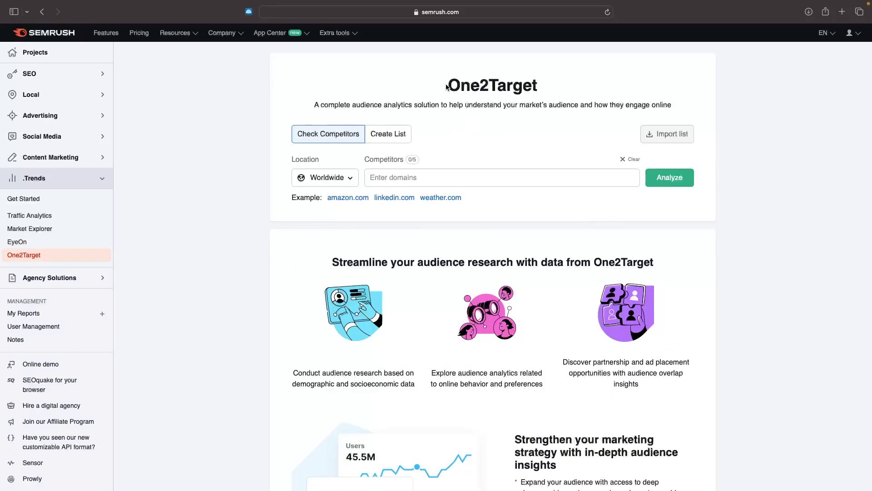
# Step: Highlight the One2Target title and description, then open the amazon.com sample audience report
pyautogui.moveTo(446, 88); pyautogui.dragTo(547, 87)
pyautogui.click(549, 87)
pyautogui.moveTo(319, 106); pyautogui.dragTo(678, 108)
pyautogui.click(632, 103)
pyautogui.click(349, 198)
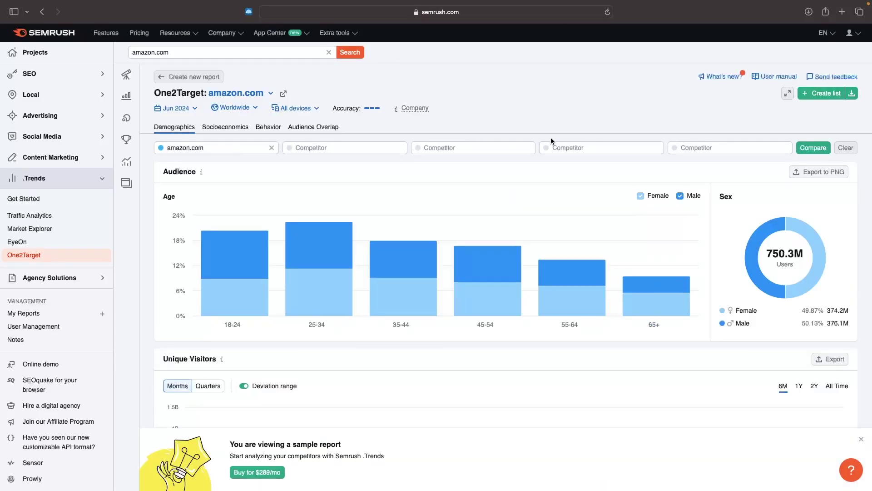
pyautogui.scroll(-2, 552, 164)
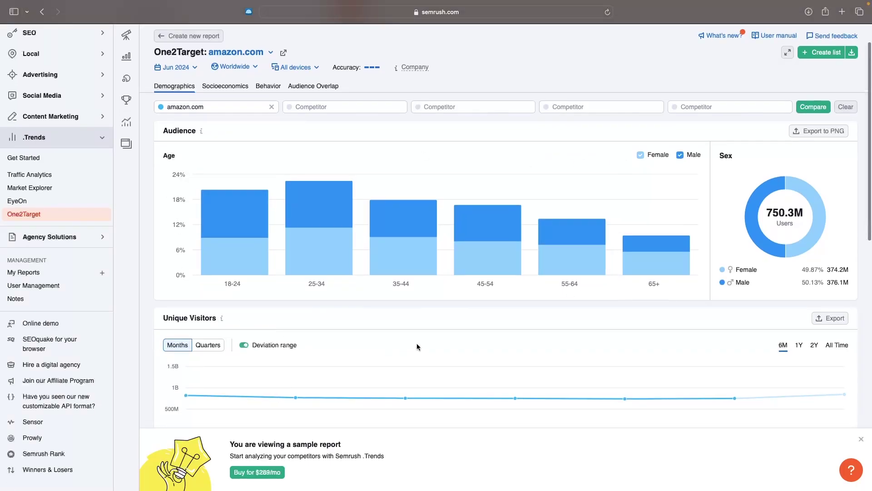
pyautogui.scroll(2, 453, 344)
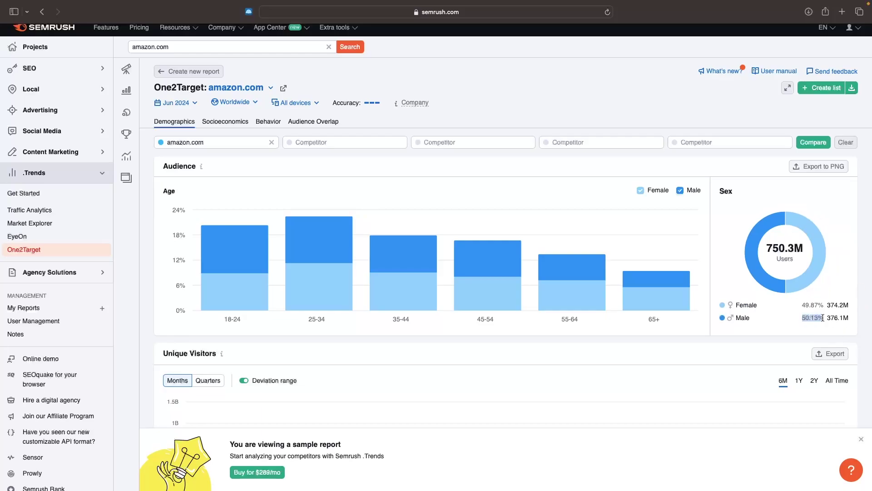
pyautogui.scroll(-5, 391, 145)
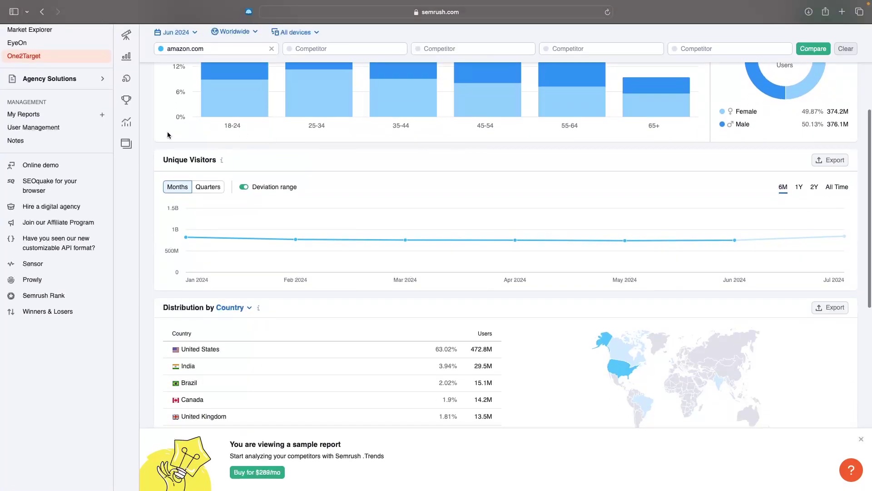
pyautogui.scroll(-2, 253, 227)
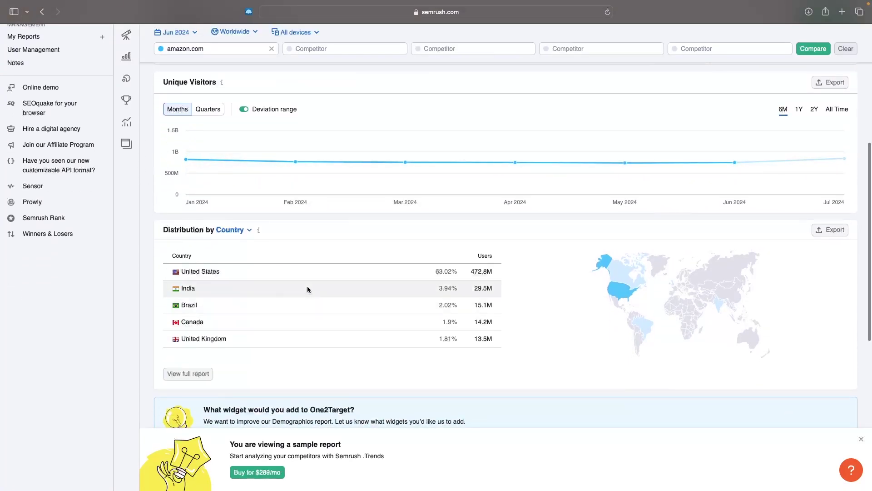
pyautogui.scroll(7, 292, 230)
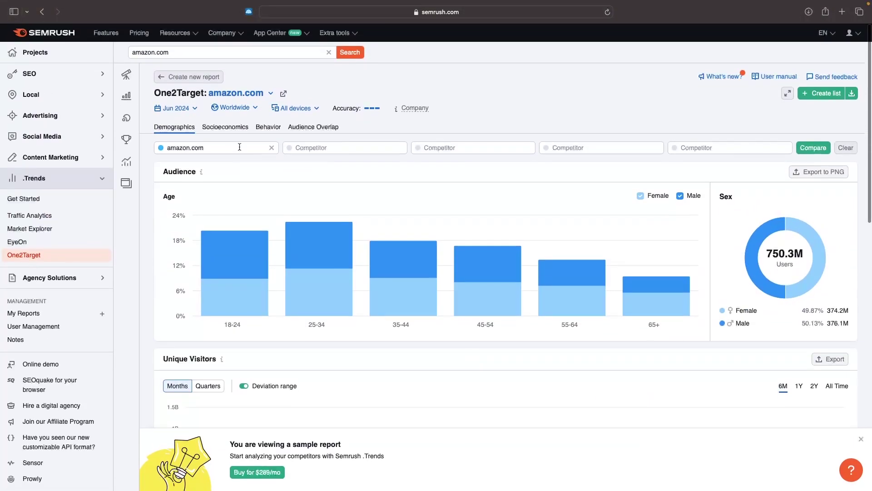
# Step: Show amazon.com's Socioeconomics view, highlight the 8.55% high-income share, and review employment and education
pyautogui.click(221, 128)
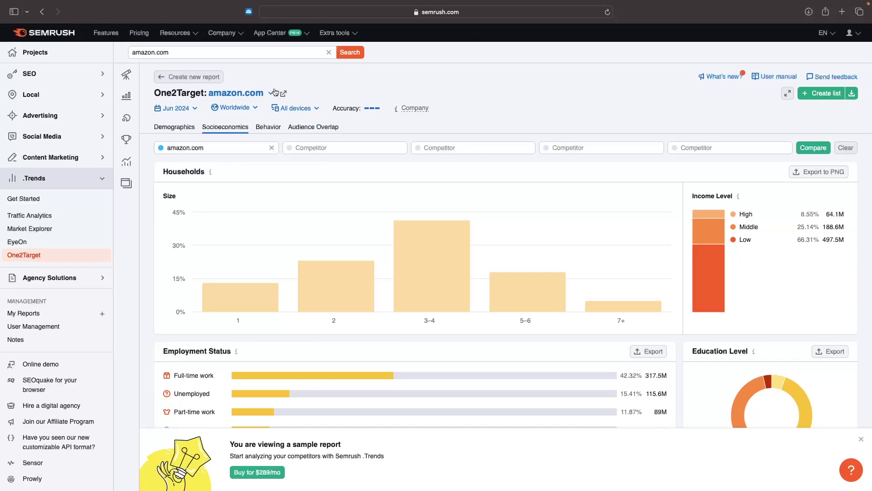
pyautogui.moveTo(449, 296)
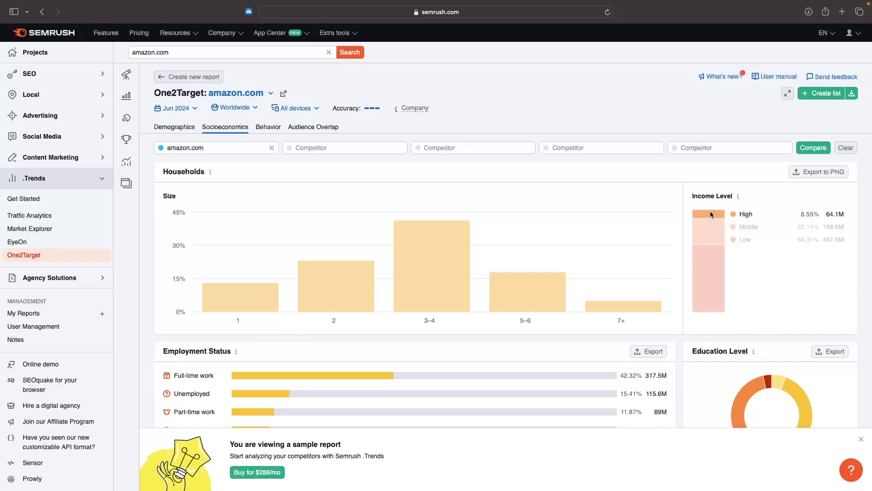
pyautogui.moveTo(799, 214); pyautogui.dragTo(834, 214)
pyautogui.click(861, 210)
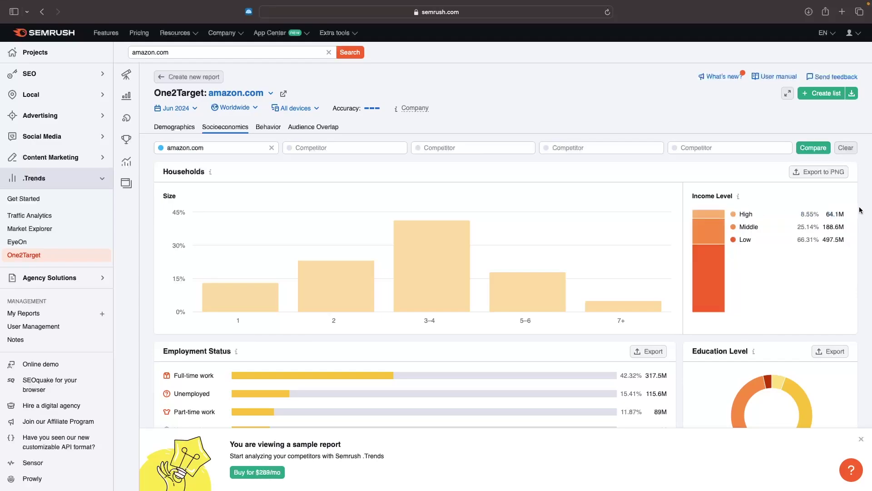
pyautogui.scroll(-4, 280, 187)
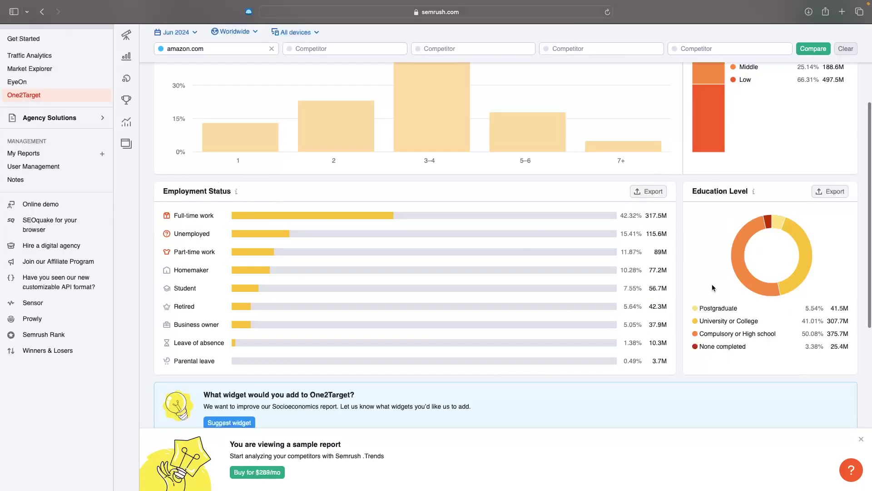
pyautogui.scroll(5, 783, 238)
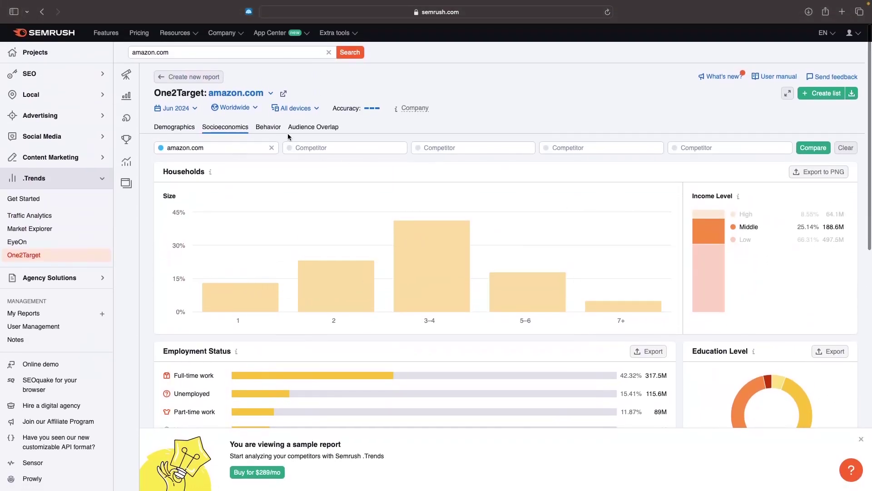
# Step: Show the Behavior view of amazon.com's audience, down to Social Media and back to the top
pyautogui.click(270, 128)
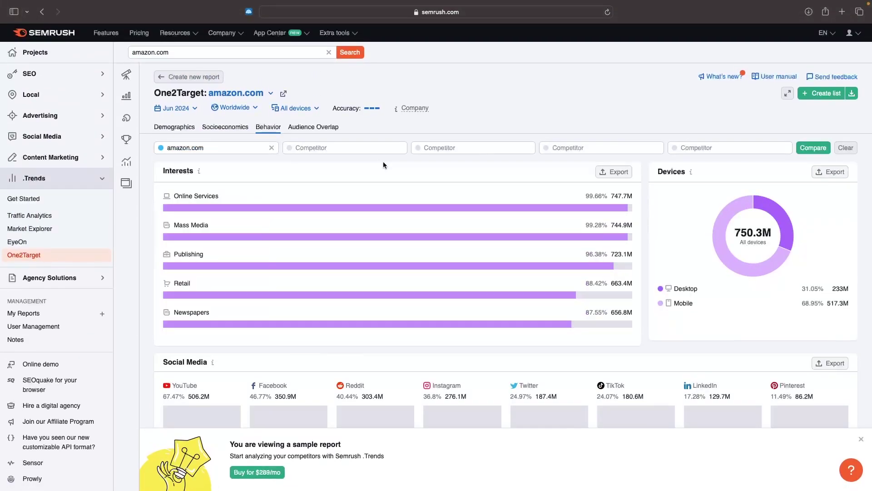
pyautogui.scroll(-5, 792, 233)
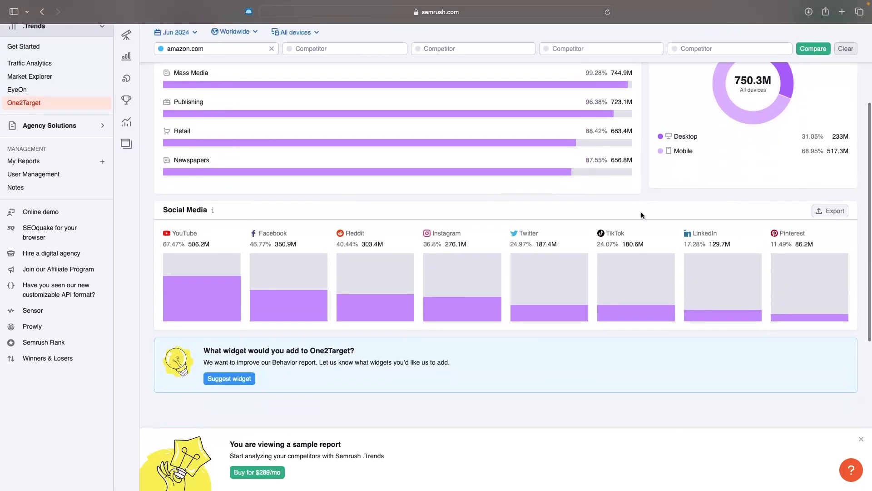
pyautogui.scroll(5, 662, 222)
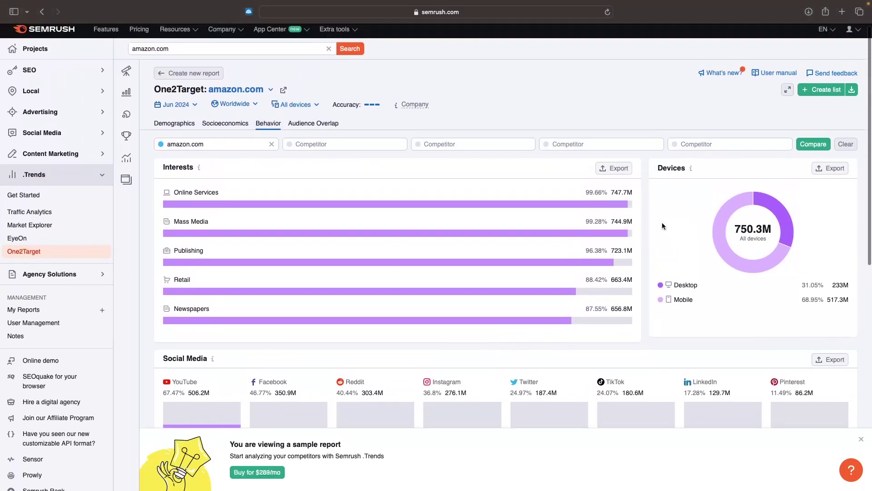
pyautogui.scroll(1, 662, 222)
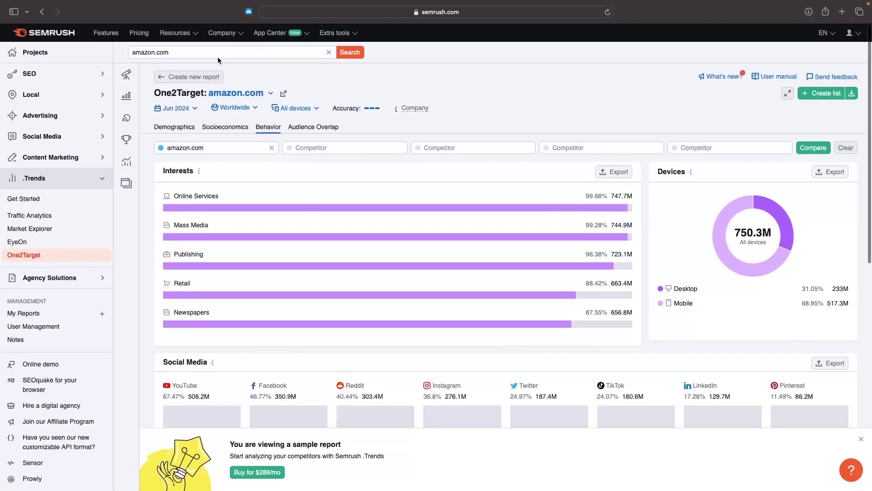
# Step: Create a new One2Target report, leaving amazon.com for the empty worldwide start page
pyautogui.click(217, 57)
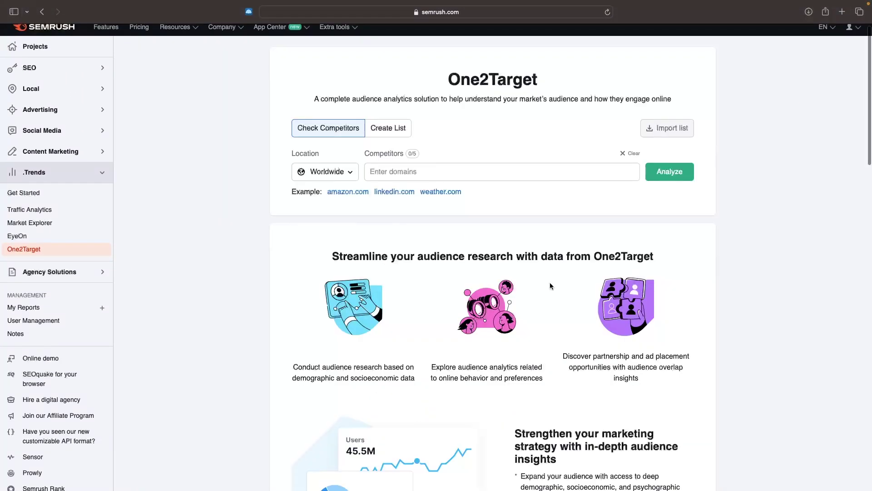